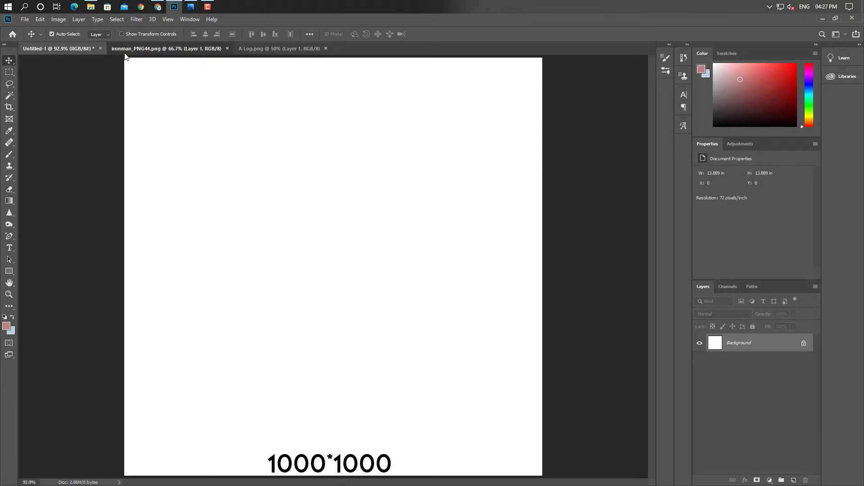
{"action": "left_click", "coordinate": [213, 49]}
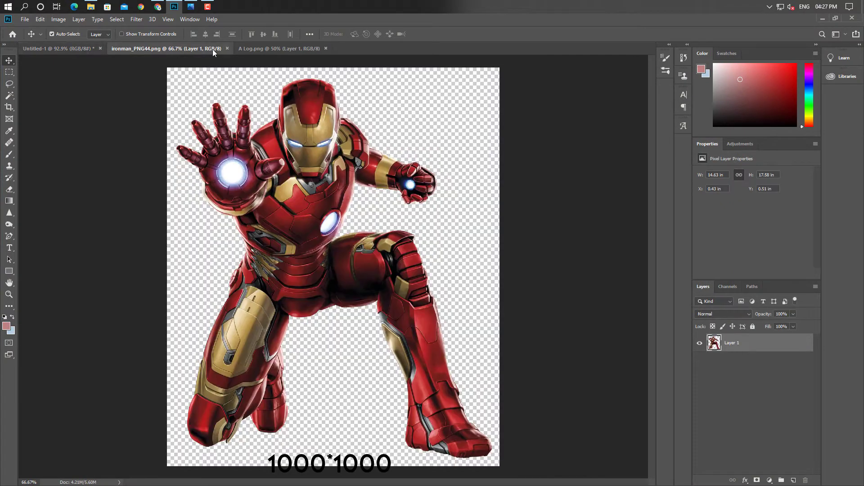
{"action": "left_click", "coordinate": [301, 48]}
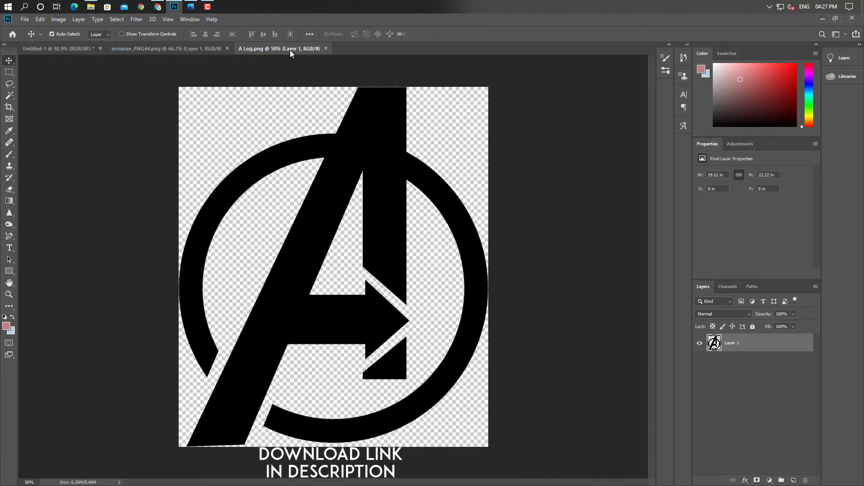
{"action": "left_click", "coordinate": [74, 44]}
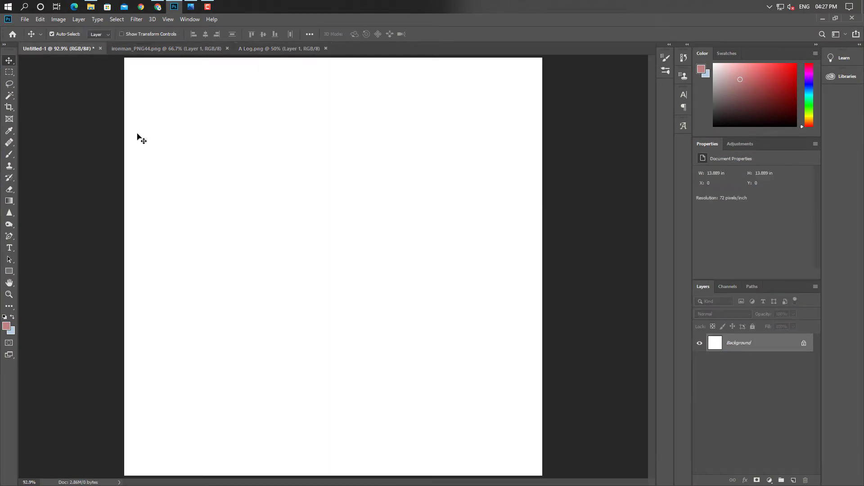
Add the text "THE POWERFUL" on a new layer and move it to about X 0.61 in, Y 4.54 in
{"action": "left_click", "coordinate": [794, 480]}
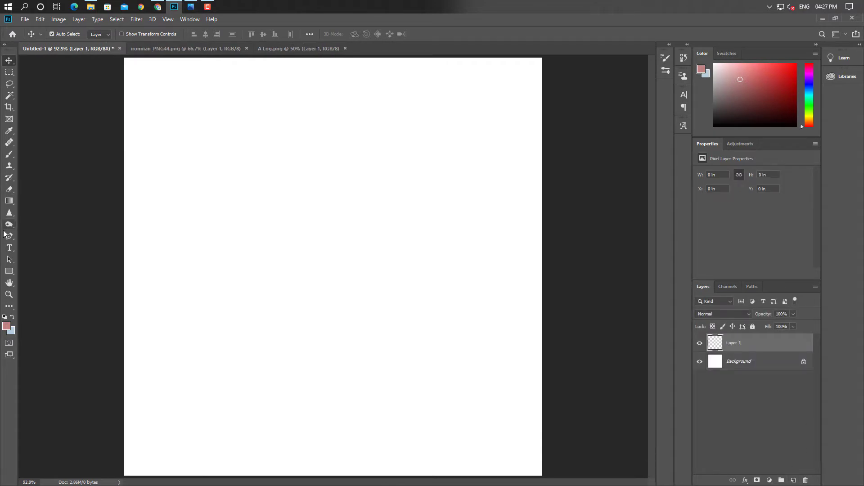
{"action": "left_click", "coordinate": [9, 248]}
{"action": "left_click", "coordinate": [163, 244]}
{"action": "type", "text": "THE"}
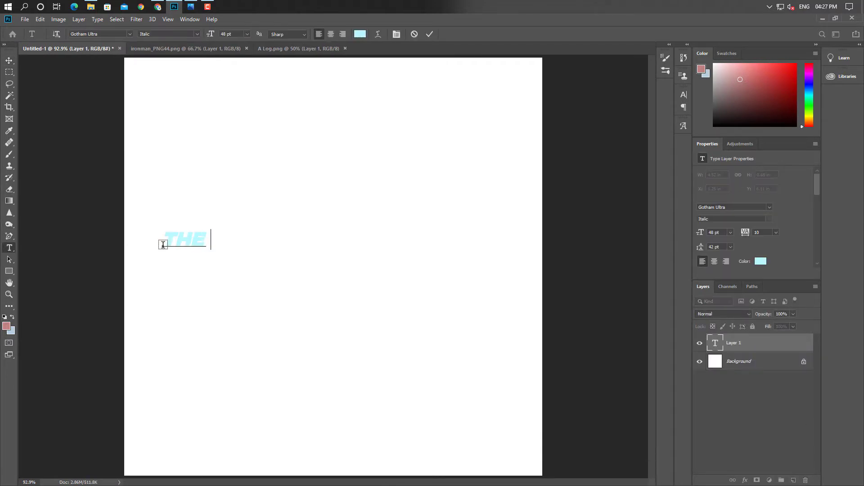
{"action": "type", "text": " POWERFUL"}
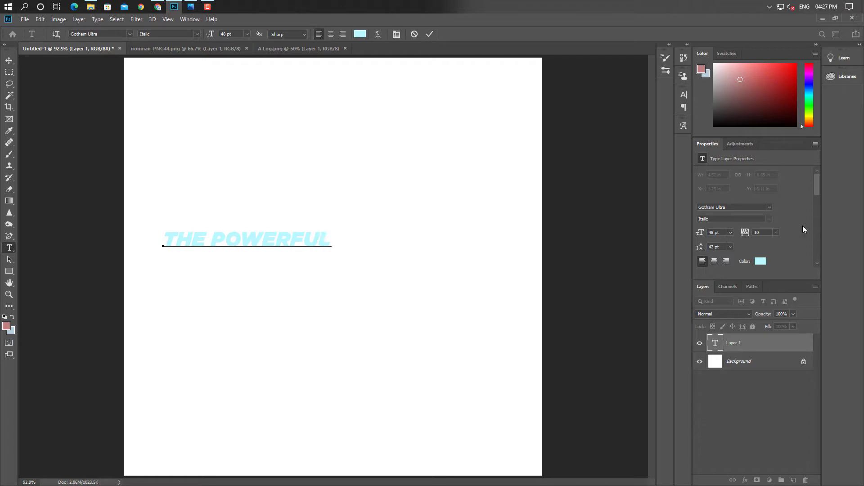
{"action": "left_click", "coordinate": [9, 59]}
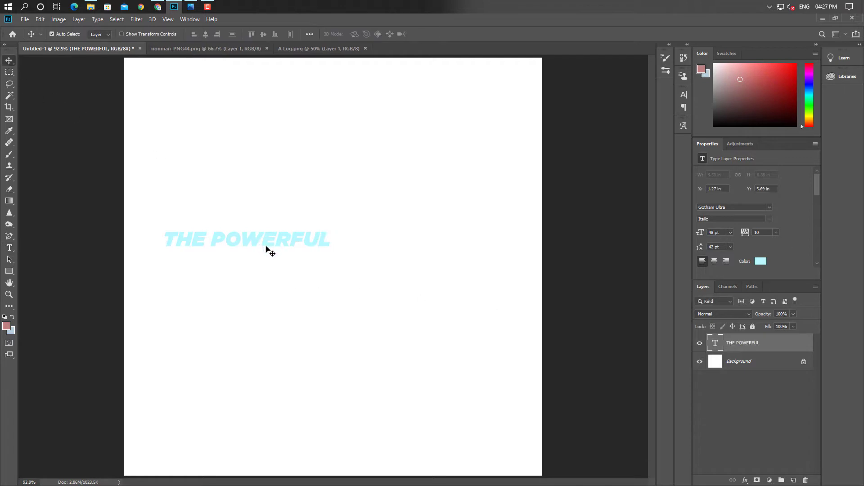
{"action": "left_click_drag", "start_coordinate": [265, 248], "coordinate": [245, 215]}
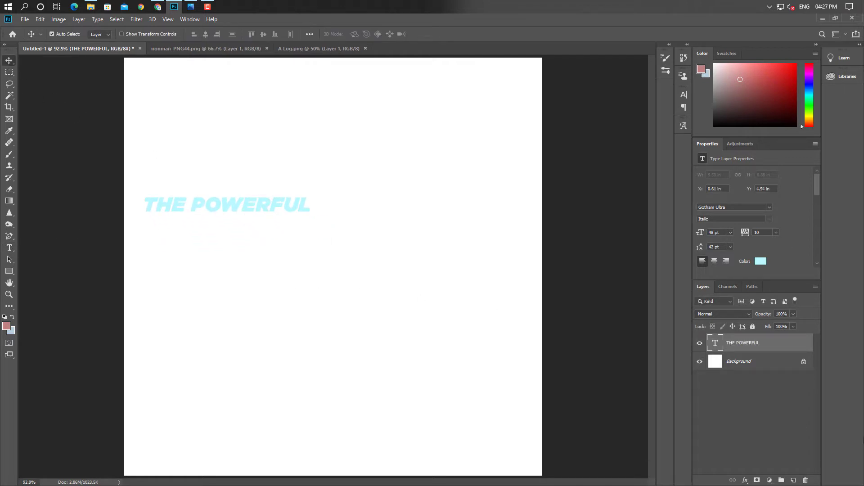
Add a separate text layer reading "IRONMAN" below THE POWERFUL
{"action": "left_click", "coordinate": [793, 481]}
{"action": "left_click", "coordinate": [10, 248]}
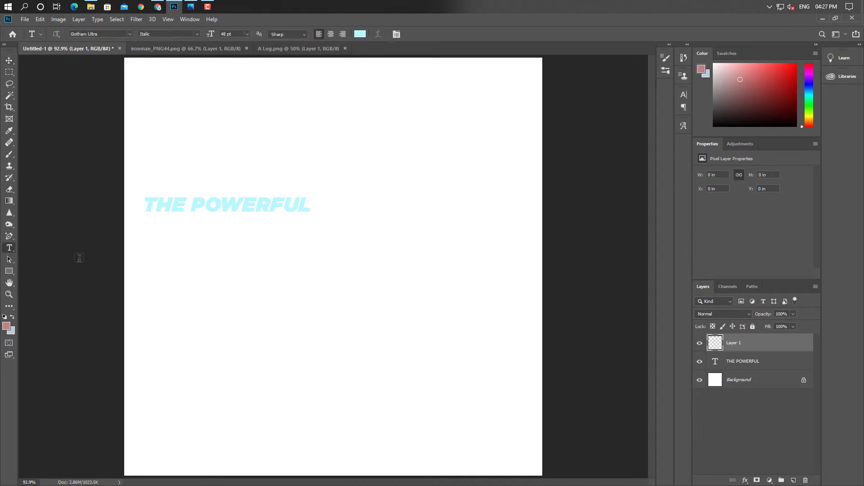
{"action": "left_click", "coordinate": [153, 275]}
{"action": "type", "text": "IRONMAN"}
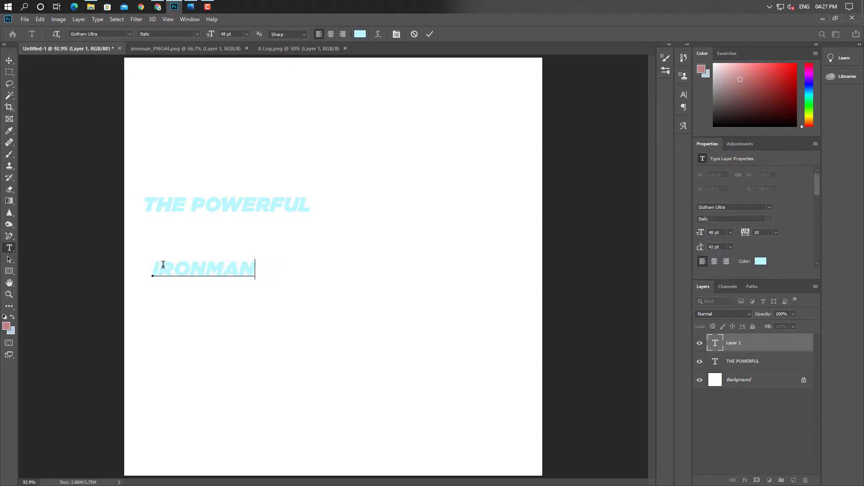
{"action": "left_click", "coordinate": [11, 63]}
Scale the IRONMAN text up to about 374% and position it directly beneath THE POWERFUL
{"action": "key", "text": "ctrl+t"}
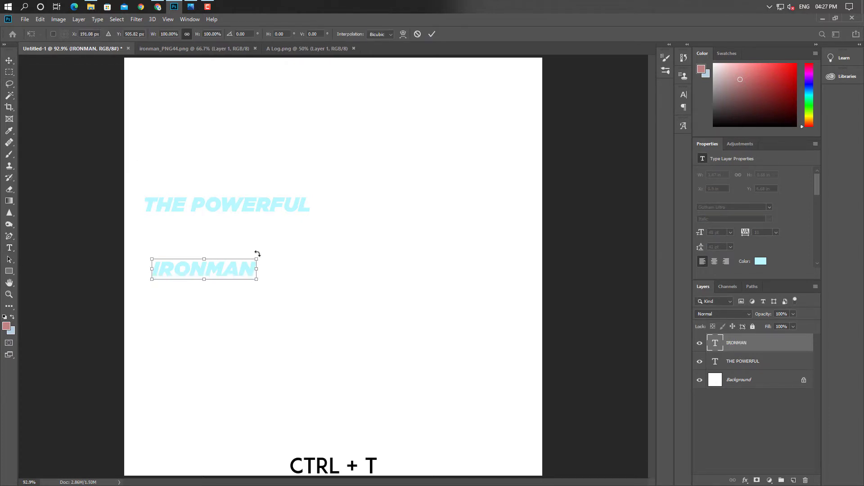
{"action": "left_click_drag", "start_coordinate": [257, 260], "coordinate": [532, 168]}
{"action": "key", "text": "Return"}
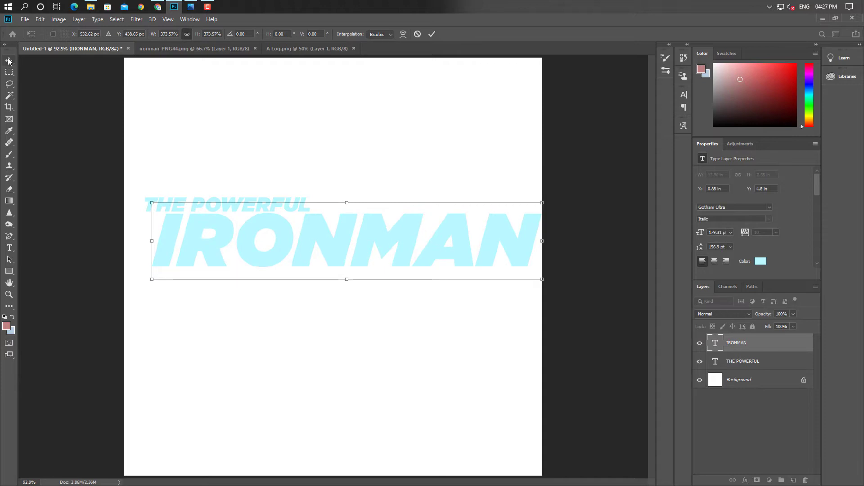
{"action": "left_click_drag", "start_coordinate": [337, 245], "coordinate": [316, 247]}
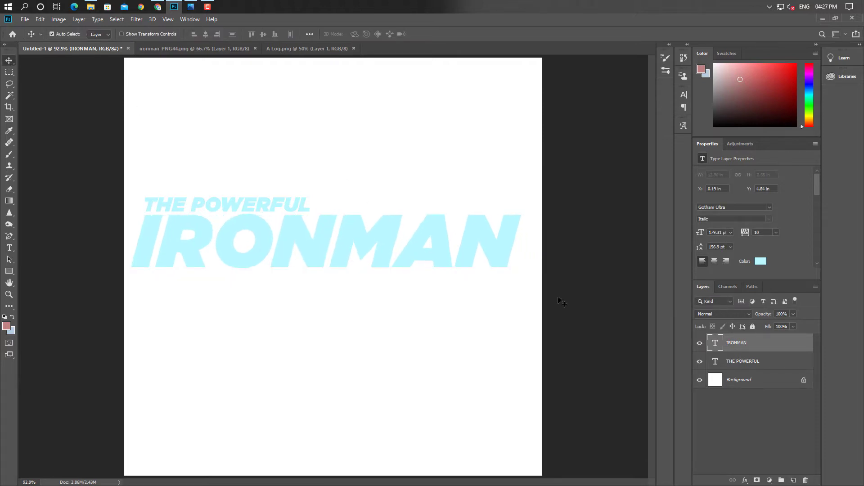
Add a third text layer reading "OF AVENGER" below IRONMAN
{"action": "left_click", "coordinate": [799, 475]}
{"action": "left_click", "coordinate": [794, 481]}
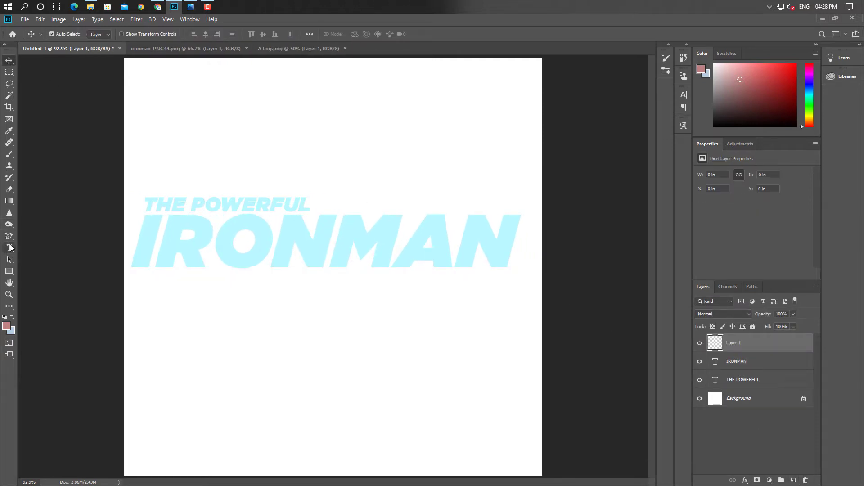
{"action": "left_click", "coordinate": [10, 248]}
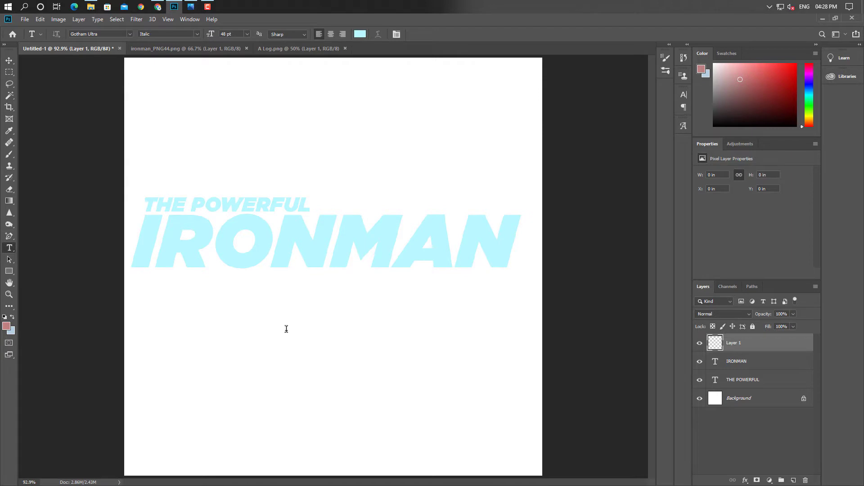
{"action": "left_click", "coordinate": [262, 310]}
{"action": "type", "text": "OF AV"}
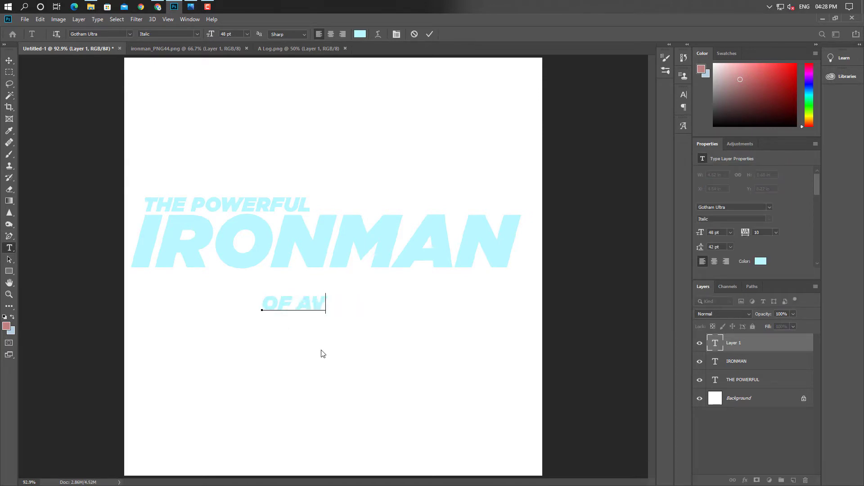
{"action": "type", "text": "ENGER"}
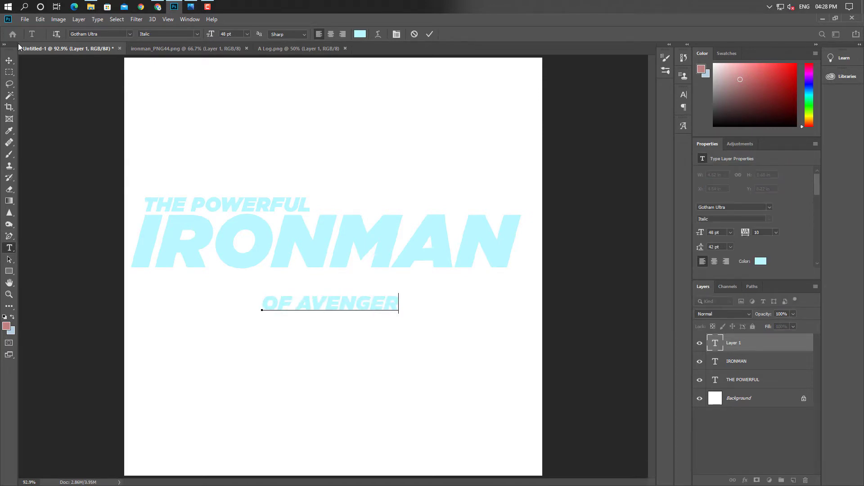
{"action": "left_click", "coordinate": [9, 59]}
Place OF AVENGER tightly under the right end of IRONMAN and nudge THE POWERFUL slightly closer to IRONMAN
{"action": "left_click_drag", "start_coordinate": [321, 303], "coordinate": [422, 283]}
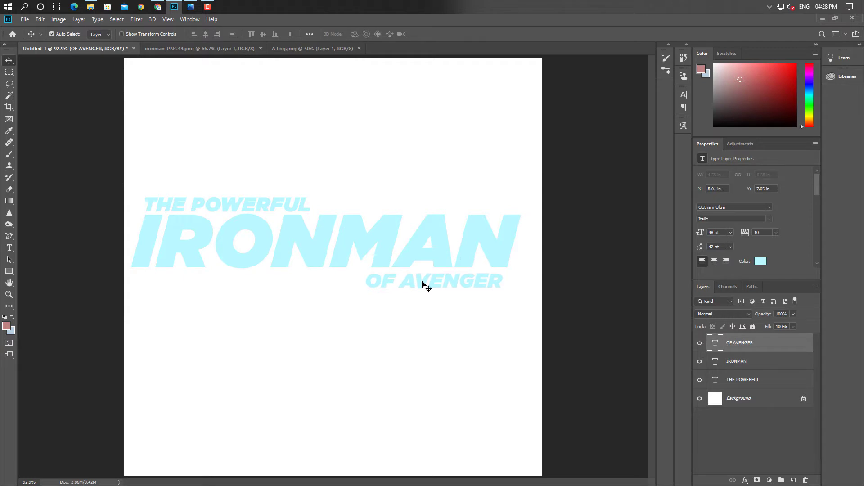
{"action": "key", "text": "Up"}
{"action": "key", "text": "Up"}
{"action": "key", "text": "Up"}
{"action": "key", "text": "Up"}
{"action": "key", "text": "Up"}
{"action": "key", "text": "Up"}
{"action": "key", "text": "Up"}
{"action": "key", "text": "Up"}
{"action": "key", "text": "Right"}
{"action": "key", "text": "Right"}
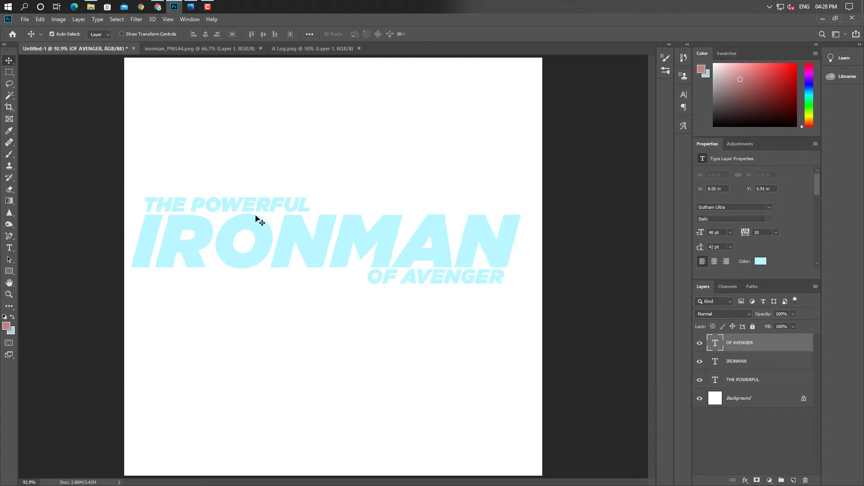
{"action": "left_click", "coordinate": [247, 204]}
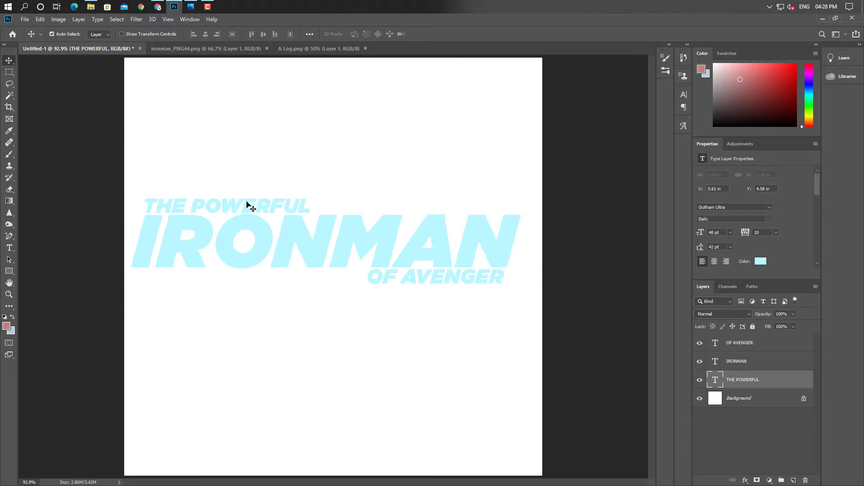
Convert the three text layers into a single smart object
{"action": "left_click", "coordinate": [752, 348], "text": "shift"}
{"action": "right_click", "coordinate": [755, 360]}
{"action": "left_click", "coordinate": [685, 191]}
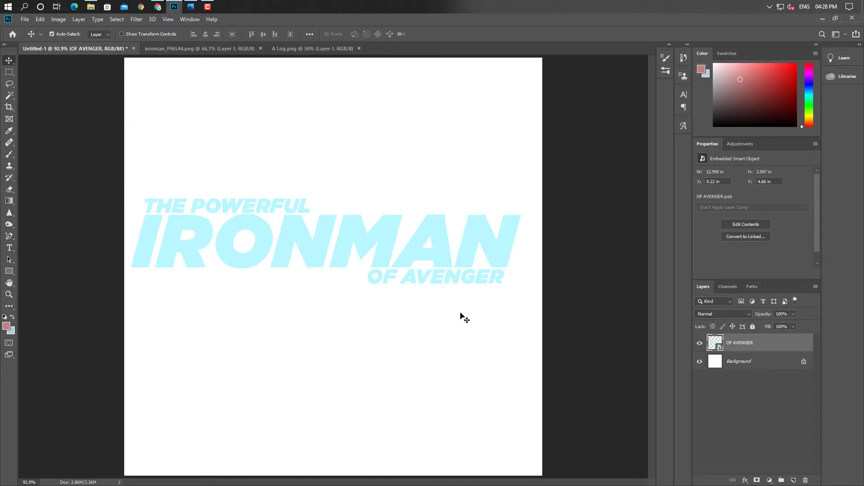
Warp the lettering smart object by pulling its top-left and bottom-right corners slightly inward
{"action": "key", "text": "ctrl+t"}
{"action": "right_click", "coordinate": [268, 247]}
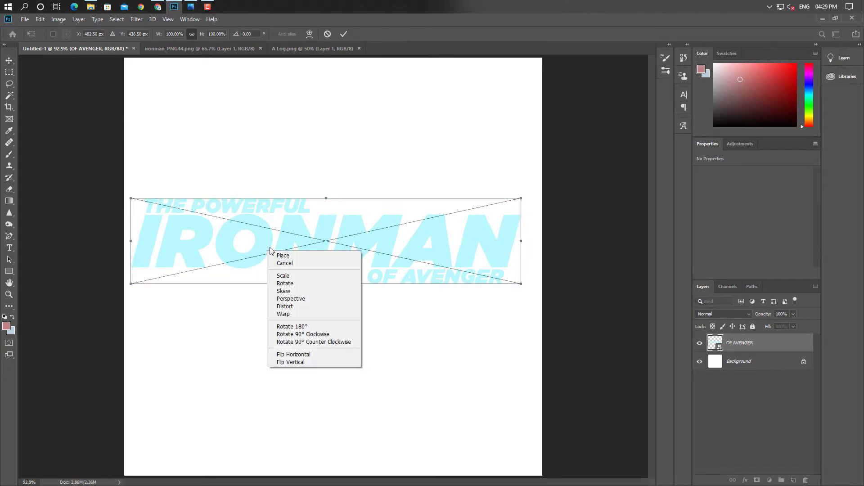
{"action": "left_click", "coordinate": [298, 315]}
{"action": "mouse_move", "coordinate": [131, 199]}
{"action": "left_mouse_down"}
{"action": "mouse_move", "coordinate": [130, 176]}
{"action": "mouse_move", "coordinate": [133, 193]}
{"action": "mouse_move", "coordinate": [148, 198]}
{"action": "left_mouse_up"}
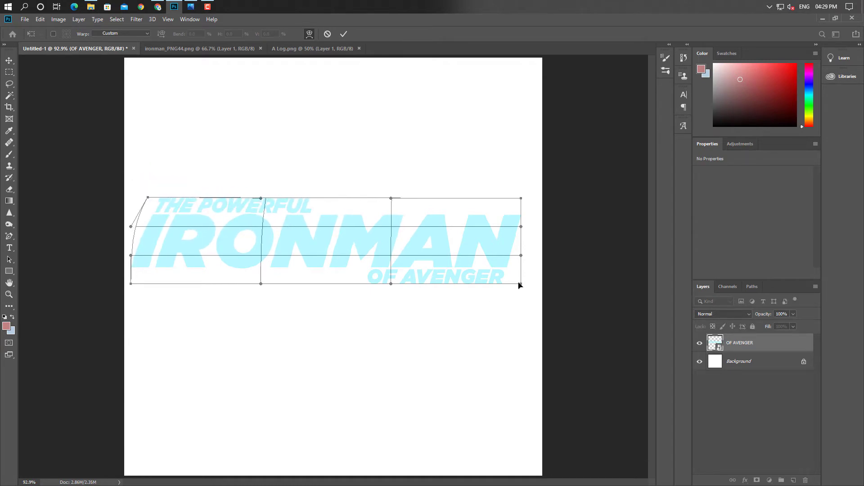
{"action": "left_click_drag", "start_coordinate": [519, 283], "coordinate": [504, 277]}
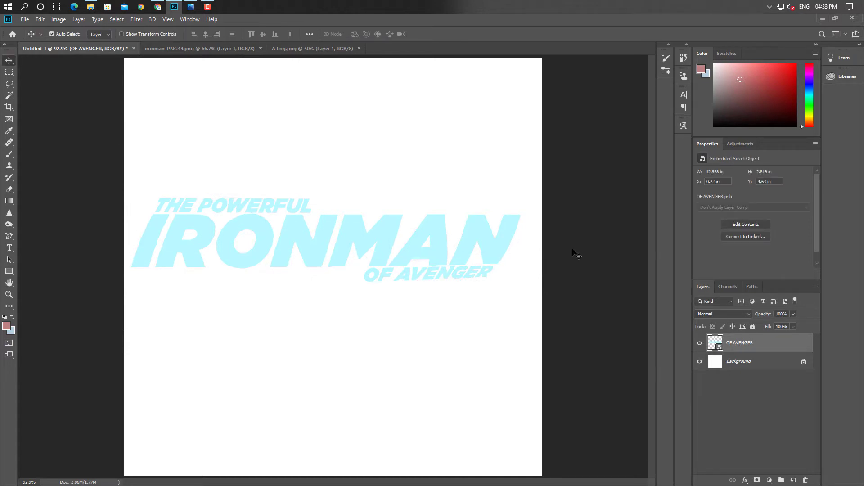
Apply a red-to-blue Gradient Overlay to the lettering, with the red stop at 40% and the blue stop moved inward
{"action": "left_click", "coordinate": [745, 480]}
{"action": "left_click", "coordinate": [753, 448]}
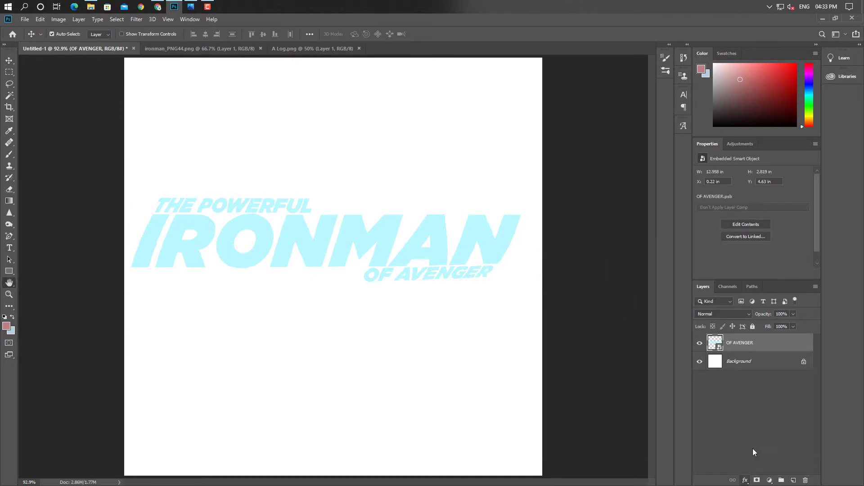
{"action": "left_click_drag", "start_coordinate": [575, 22], "coordinate": [636, 171]}
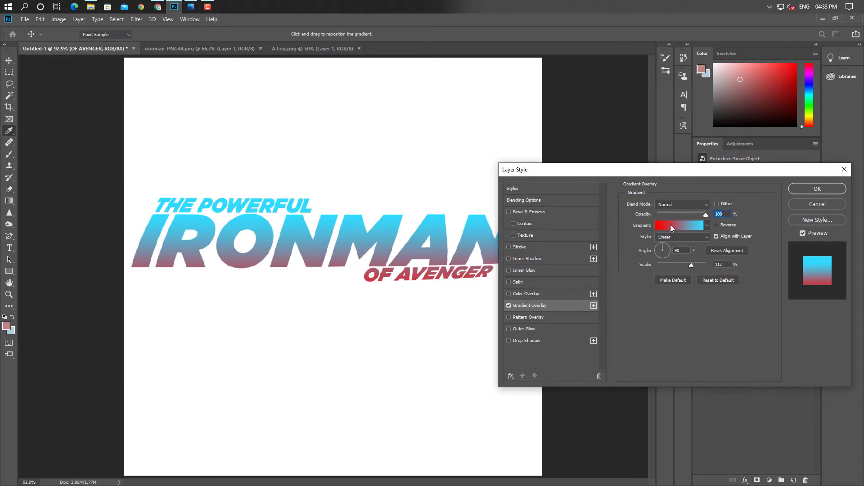
{"action": "left_click", "coordinate": [679, 225]}
{"action": "left_click", "coordinate": [469, 402]}
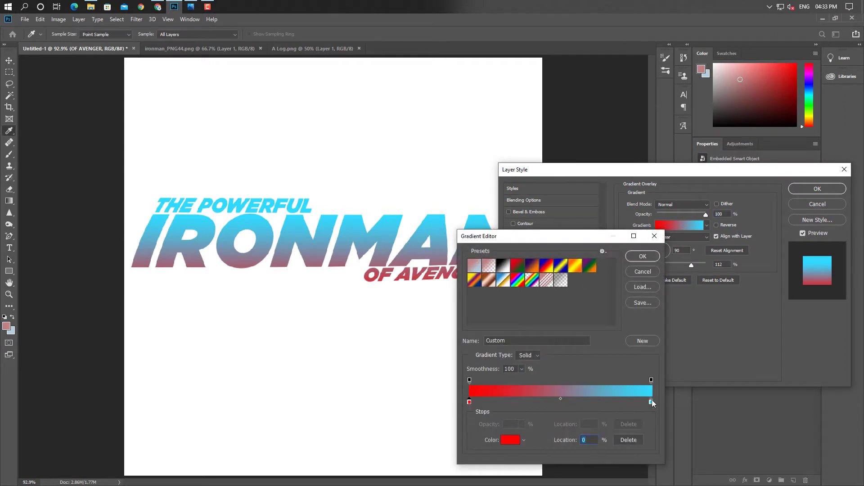
{"action": "left_click_drag", "start_coordinate": [652, 400], "coordinate": [620, 405]}
{"action": "left_click_drag", "start_coordinate": [470, 402], "coordinate": [498, 407]}
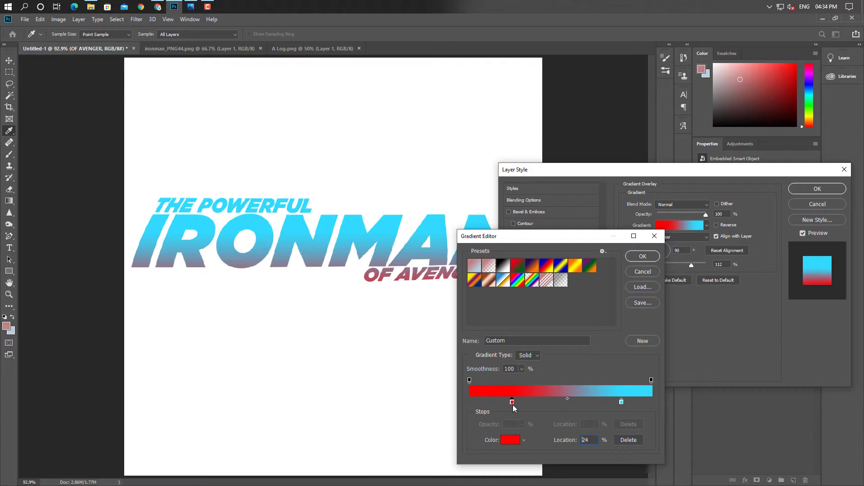
{"action": "left_click_drag", "start_coordinate": [530, 408], "coordinate": [544, 405]}
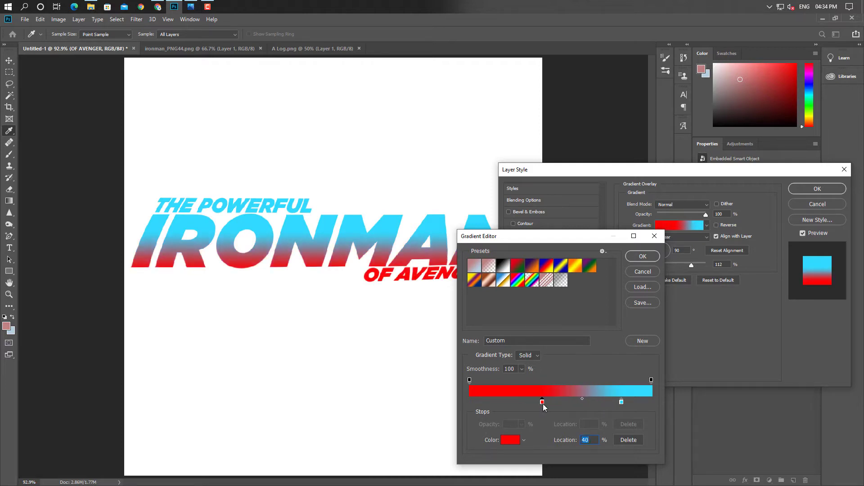
{"action": "left_click", "coordinate": [643, 256]}
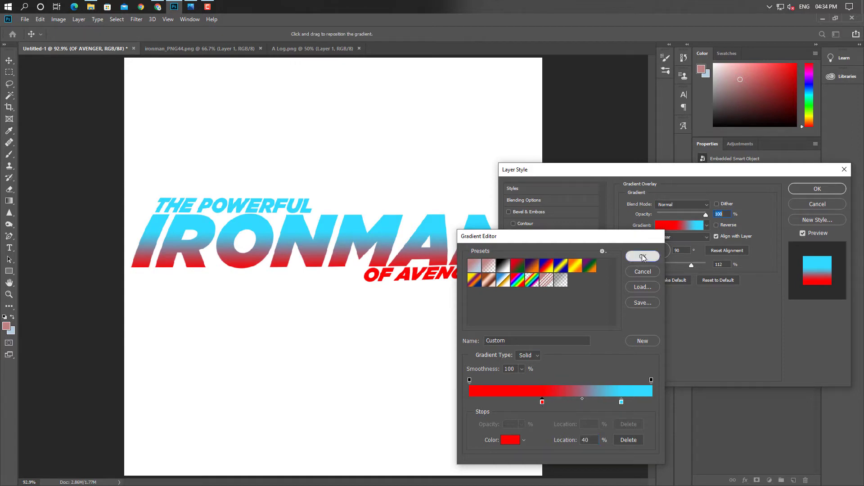
{"action": "left_click", "coordinate": [813, 190]}
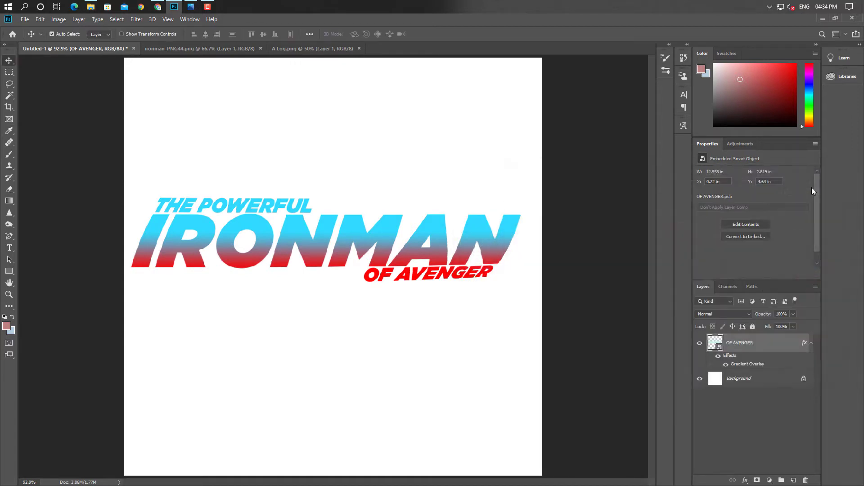
Bring the Iron Man figure into the lettering document, scaled to about 58% wide by 60% high and placed just right of the text's centre
{"action": "left_click", "coordinate": [203, 48]}
{"action": "left_click_drag", "start_coordinate": [315, 194], "coordinate": [299, 285]}
{"action": "key", "text": "ctrl+t"}
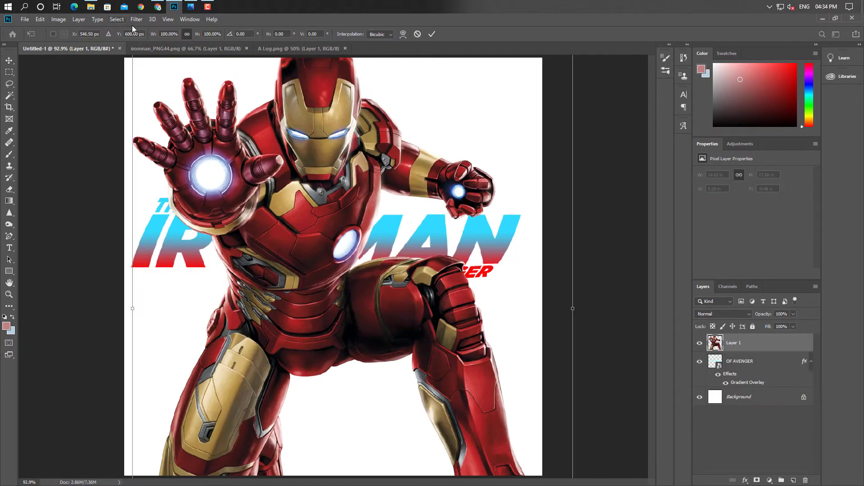
{"action": "left_click_drag", "start_coordinate": [153, 36], "coordinate": [136, 38]}
{"action": "left_click_drag", "start_coordinate": [344, 248], "coordinate": [350, 223]}
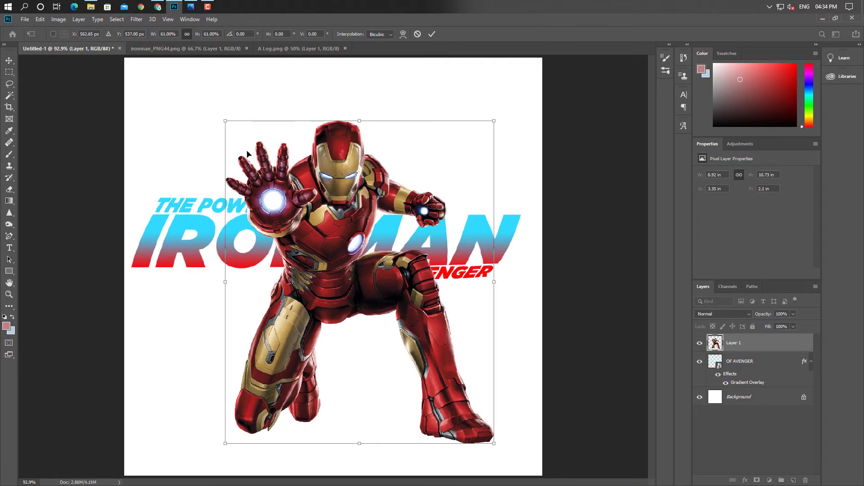
{"action": "left_click_drag", "start_coordinate": [222, 118], "coordinate": [236, 126]}
{"action": "left_click_drag", "start_coordinate": [352, 245], "coordinate": [372, 272]}
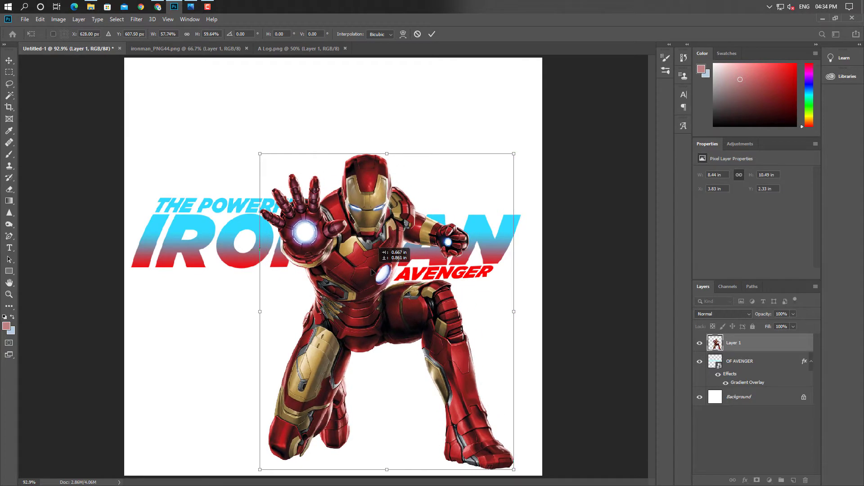
{"action": "key", "text": "Return"}
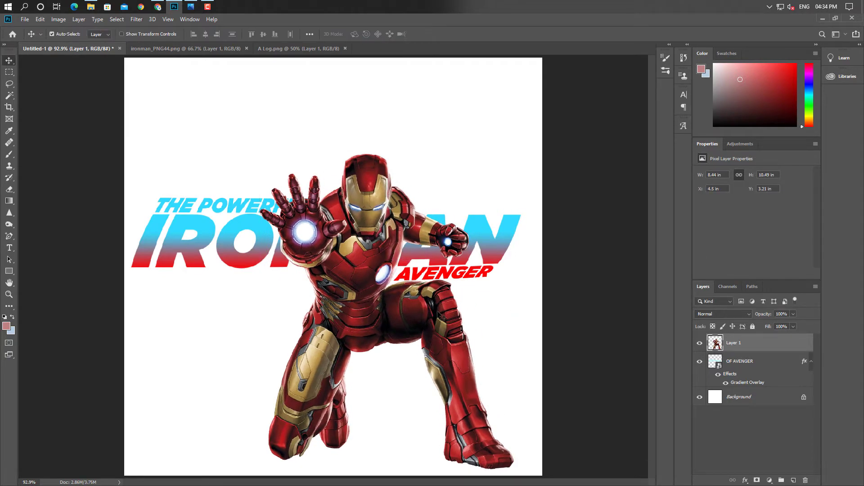
Scale the Iron Man figure to about 90% and reposition it in front of the middle of the lettering
{"action": "left_click_drag", "start_coordinate": [440, 315], "coordinate": [441, 318]}
{"action": "left_click", "coordinate": [603, 249]}
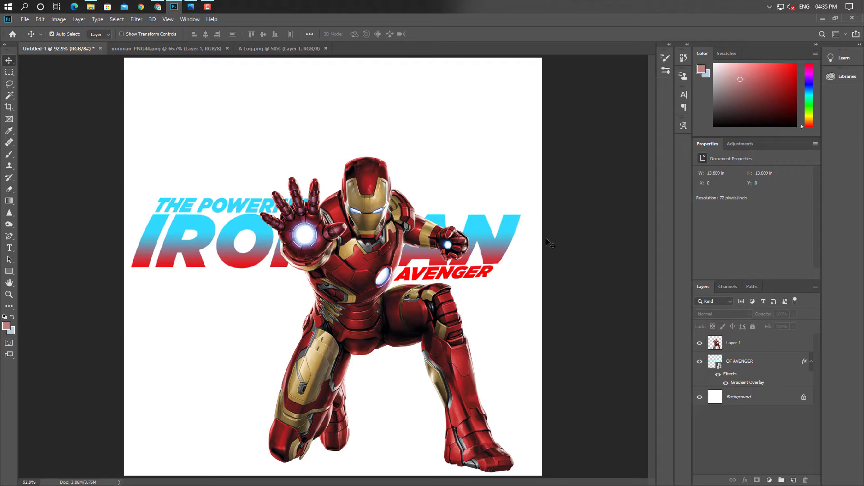
{"action": "left_click", "coordinate": [401, 211]}
{"action": "key", "text": "ctrl+t"}
{"action": "left_click_drag", "start_coordinate": [527, 161], "coordinate": [488, 187]}
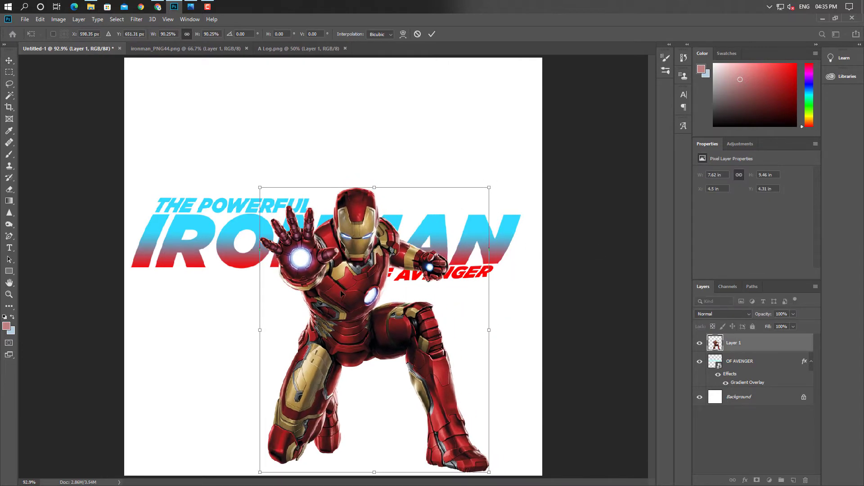
{"action": "left_click_drag", "start_coordinate": [341, 293], "coordinate": [330, 264]}
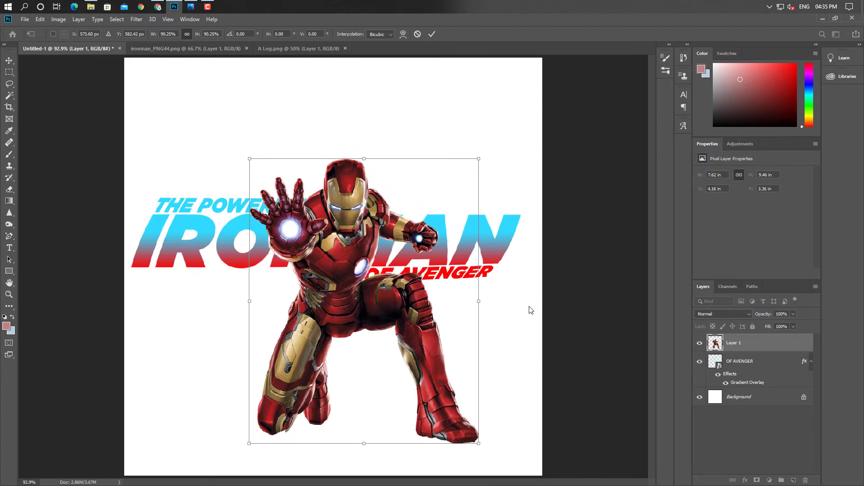
{"action": "key", "text": "Return"}
Paint a soft black spot on a new layer just beside the planted foot, using a 150 px brush
{"action": "key", "text": "ctrl+plus"}
{"action": "left_click_drag", "start_coordinate": [382, 419], "coordinate": [367, 359]}
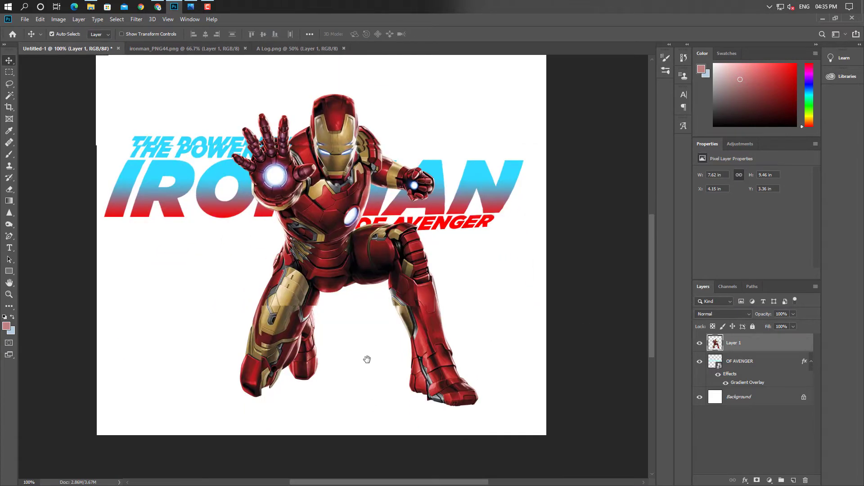
{"action": "left_click", "coordinate": [793, 480]}
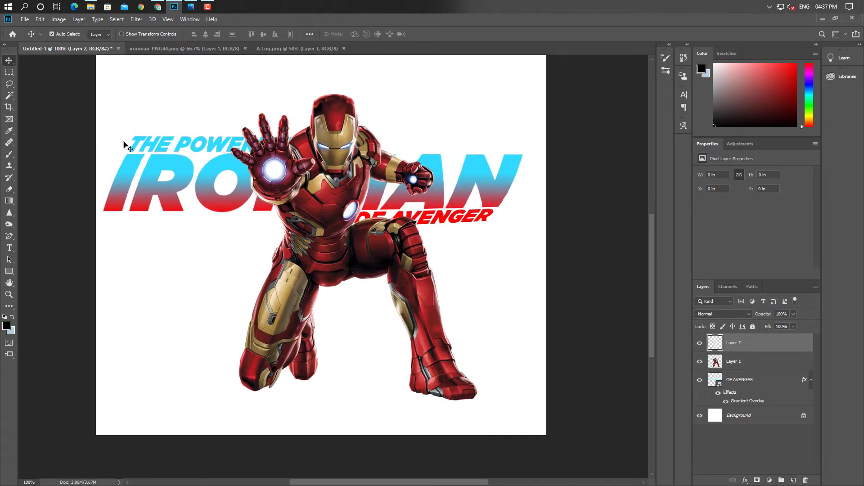
{"action": "left_click", "coordinate": [9, 154]}
{"action": "left_click", "coordinate": [396, 391]}
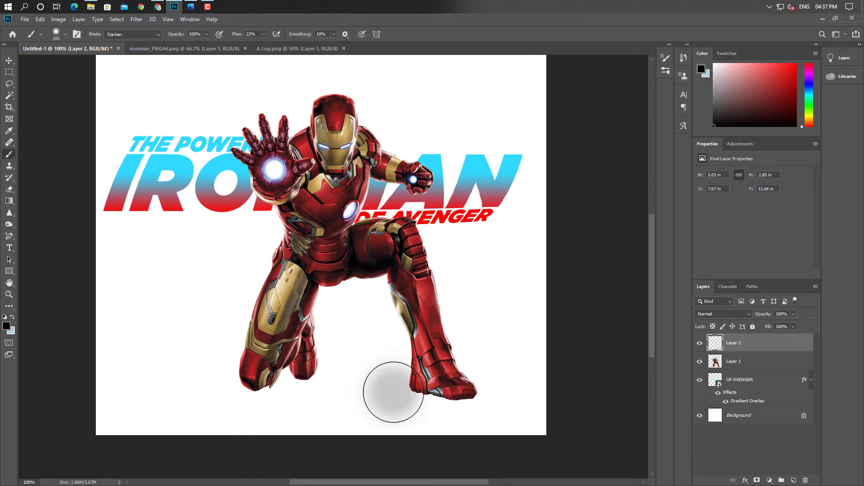
Distort the spot into a flat, slanted shadow under the planted foot and place its layer below the figure
{"action": "key", "text": "ctrl+t"}
{"action": "left_click_drag", "start_coordinate": [345, 344], "coordinate": [317, 311]}
{"action": "left_click_drag", "start_coordinate": [344, 436], "coordinate": [454, 391]}
{"action": "mouse_move", "coordinate": [509, 417]}
{"action": "left_mouse_down"}
{"action": "mouse_move", "coordinate": [513, 430]}
{"action": "mouse_move", "coordinate": [512, 420]}
{"action": "left_mouse_up"}
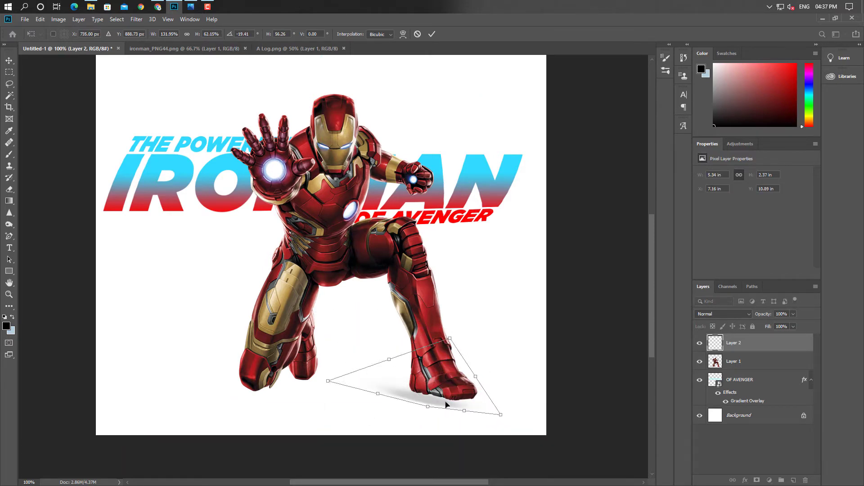
{"action": "left_click_drag", "start_coordinate": [446, 402], "coordinate": [449, 396]}
{"action": "left_click_drag", "start_coordinate": [785, 345], "coordinate": [775, 369]}
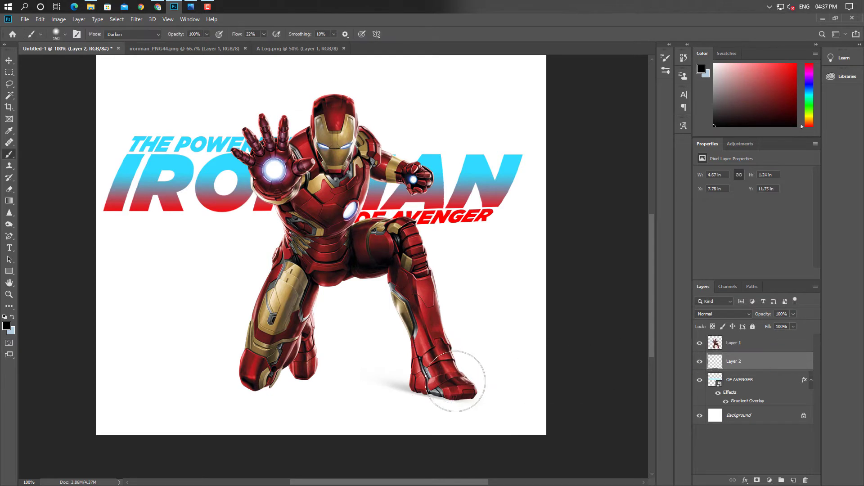
Try to nudge the planted foot's shadow slightly upward and adjust its shape
{"action": "left_click", "coordinate": [754, 362]}
{"action": "key", "text": "ctrl+t"}
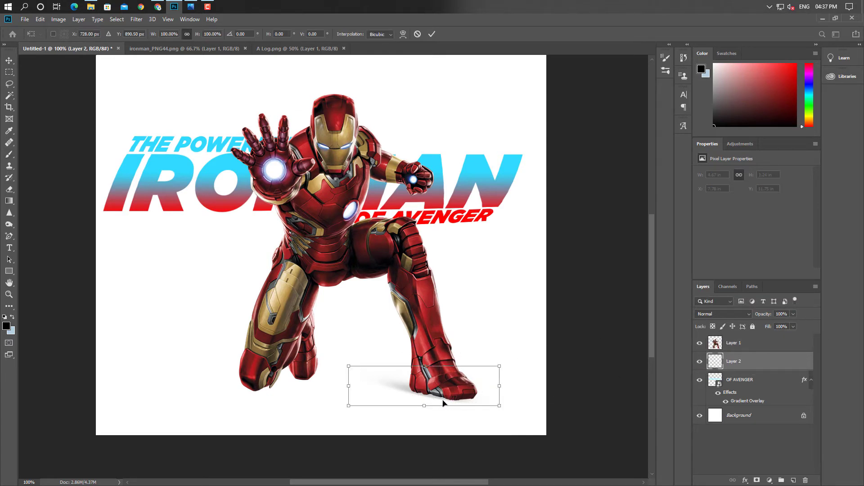
{"action": "left_click_drag", "start_coordinate": [444, 403], "coordinate": [444, 402]}
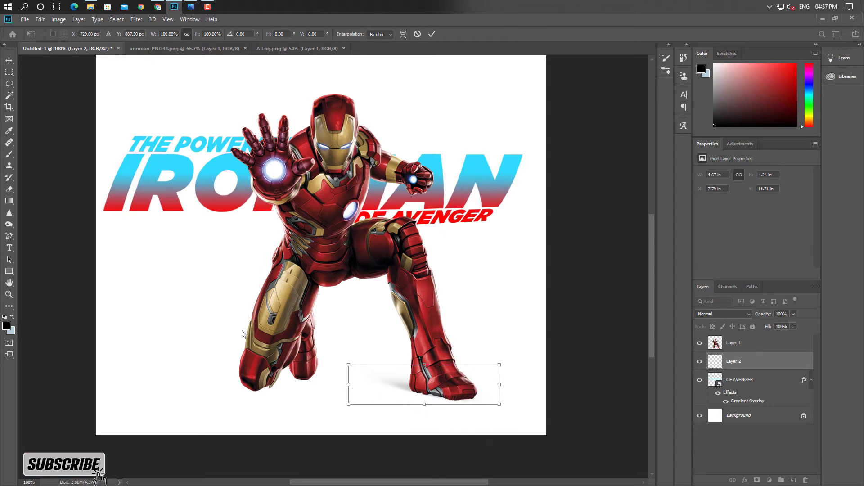
{"action": "left_click_drag", "start_coordinate": [352, 366], "coordinate": [369, 372]}
{"action": "key", "text": "Return"}
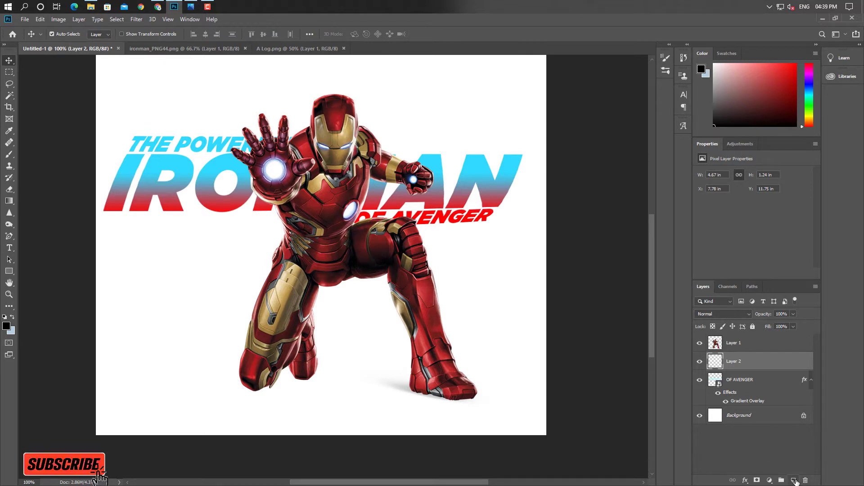
Paint a soft 120 px black spot on a new layer and squash it to about 75% by 13% under the rear foot
{"action": "left_click", "coordinate": [793, 481]}
{"action": "left_click", "coordinate": [9, 154]}
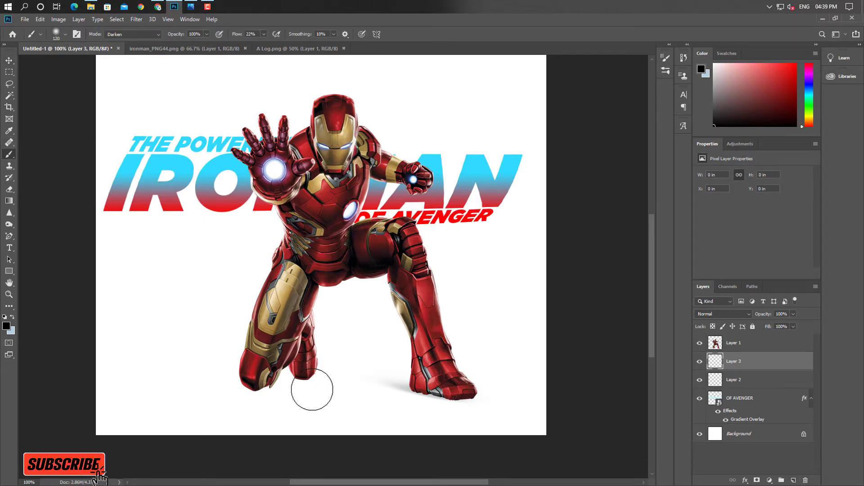
{"action": "left_click_drag", "start_coordinate": [303, 401], "coordinate": [315, 400]}
{"action": "key", "text": "ctrl+t"}
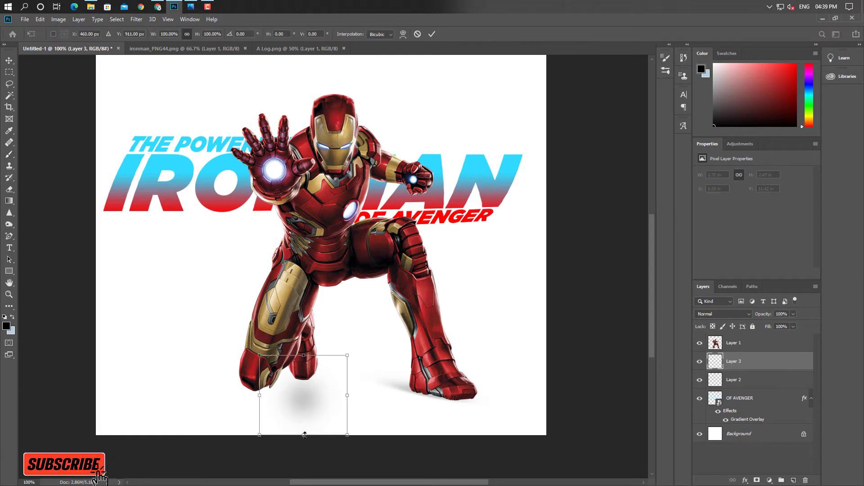
{"action": "left_click_drag", "start_coordinate": [304, 434], "coordinate": [305, 394]}
{"action": "left_click_drag", "start_coordinate": [348, 375], "coordinate": [323, 381]}
{"action": "left_click_drag", "start_coordinate": [306, 390], "coordinate": [314, 383]}
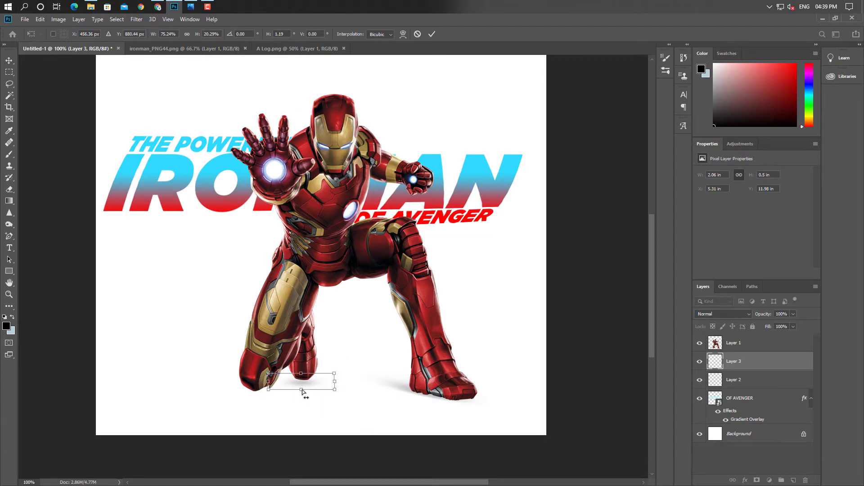
{"action": "left_click_drag", "start_coordinate": [302, 389], "coordinate": [303, 384]}
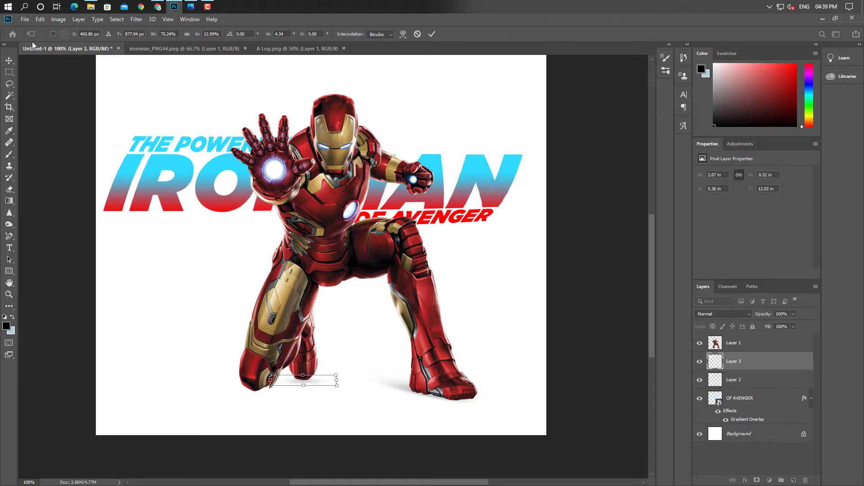
{"action": "key", "text": "Return"}
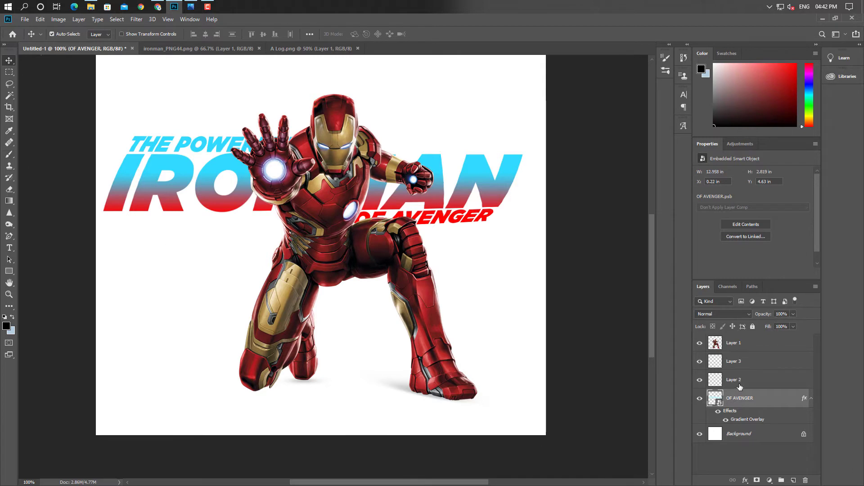
Paint a soft black spot on a new layer above the lettering and flatten it to about 111% by 19% under the kneeling knee
{"action": "left_click", "coordinate": [794, 480]}
{"action": "left_click", "coordinate": [9, 154]}
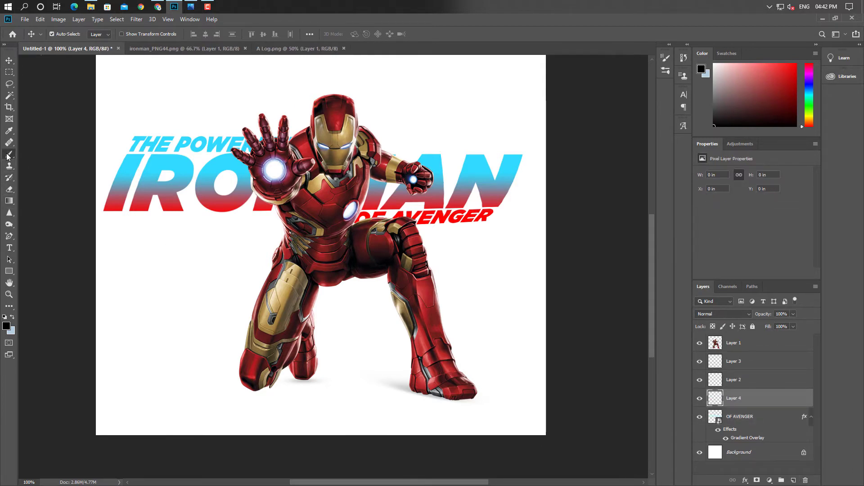
{"action": "left_click_drag", "start_coordinate": [279, 387], "coordinate": [248, 398]}
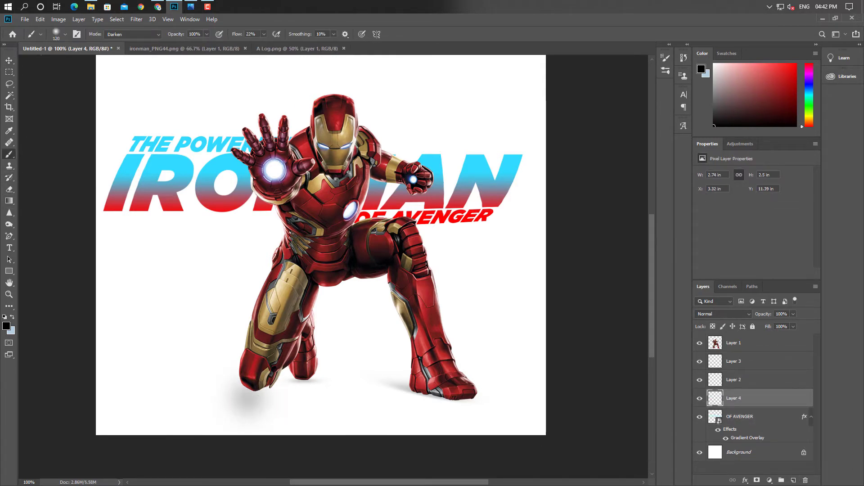
{"action": "key", "text": "ctrl+t"}
{"action": "left_click_drag", "start_coordinate": [248, 434], "coordinate": [254, 396]}
{"action": "key", "text": "Down"}
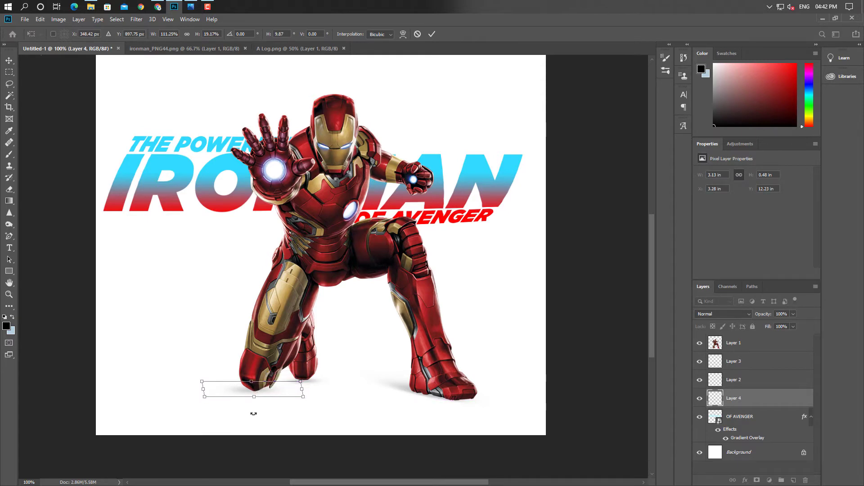
{"action": "key", "text": "Return"}
Bring the Avengers logo from A Log.png into the poster, flattened to about 31% by 8.6% and placed under the kneeling knee
{"action": "left_click", "coordinate": [297, 49]}
{"action": "left_click_drag", "start_coordinate": [338, 206], "coordinate": [223, 298]}
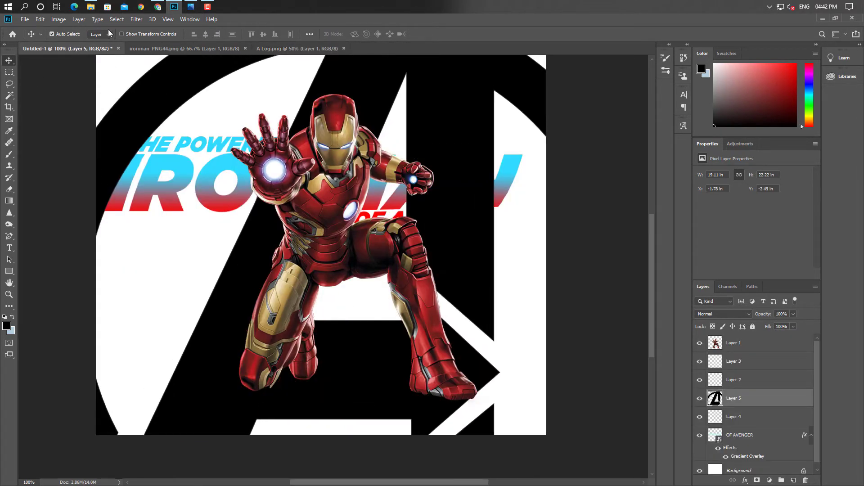
{"action": "key", "text": "ctrl+t"}
{"action": "left_click_drag", "start_coordinate": [154, 35], "coordinate": [122, 36]}
{"action": "left_click_drag", "start_coordinate": [366, 306], "coordinate": [373, 340]}
{"action": "left_click_drag", "start_coordinate": [355, 218], "coordinate": [306, 354]}
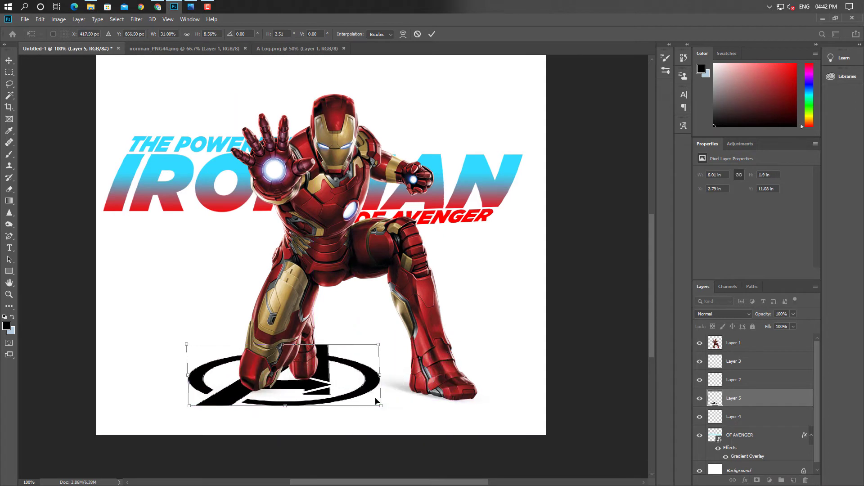
Distort the logo's corners so it lies in perspective on the ground beneath both feet, about 81% wide by 13% high
{"action": "left_click_drag", "start_coordinate": [384, 406], "coordinate": [556, 461]}
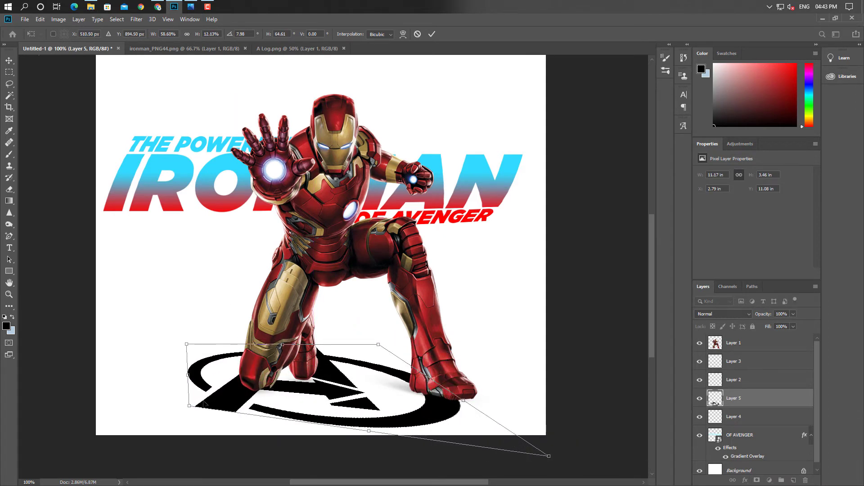
{"action": "left_click_drag", "start_coordinate": [189, 407], "coordinate": [168, 431]}
{"action": "left_click_drag", "start_coordinate": [366, 395], "coordinate": [410, 399]}
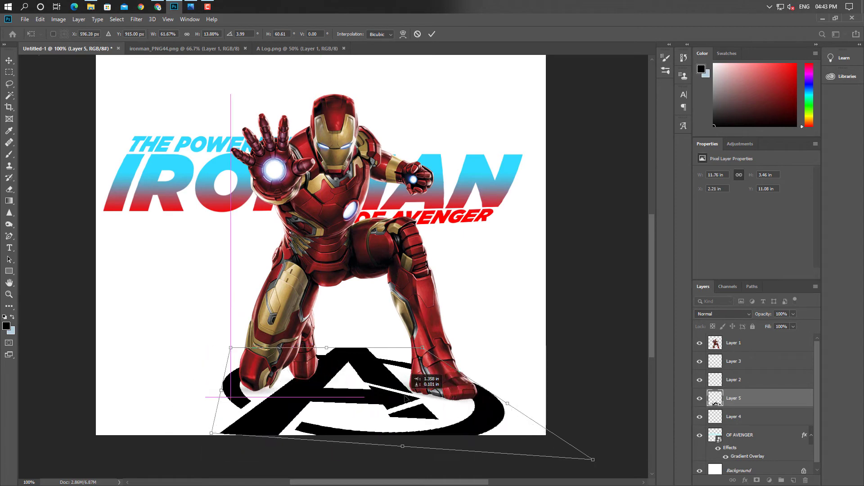
{"action": "left_click_drag", "start_coordinate": [230, 348], "coordinate": [173, 324]}
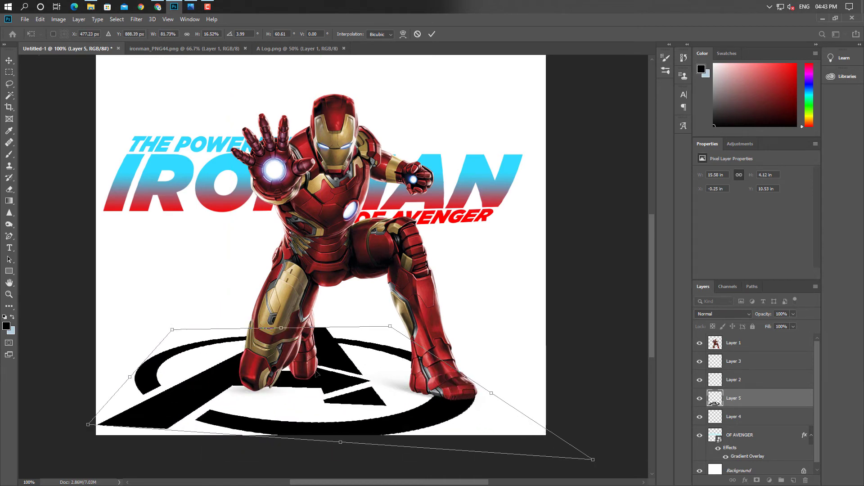
{"action": "left_click_drag", "start_coordinate": [353, 381], "coordinate": [386, 386]}
{"action": "left_click_drag", "start_coordinate": [374, 446], "coordinate": [370, 411]}
{"action": "mouse_move", "coordinate": [383, 384]}
{"action": "left_mouse_down"}
{"action": "mouse_move", "coordinate": [393, 374]}
{"action": "mouse_move", "coordinate": [403, 403]}
{"action": "mouse_move", "coordinate": [386, 388]}
{"action": "left_mouse_up"}
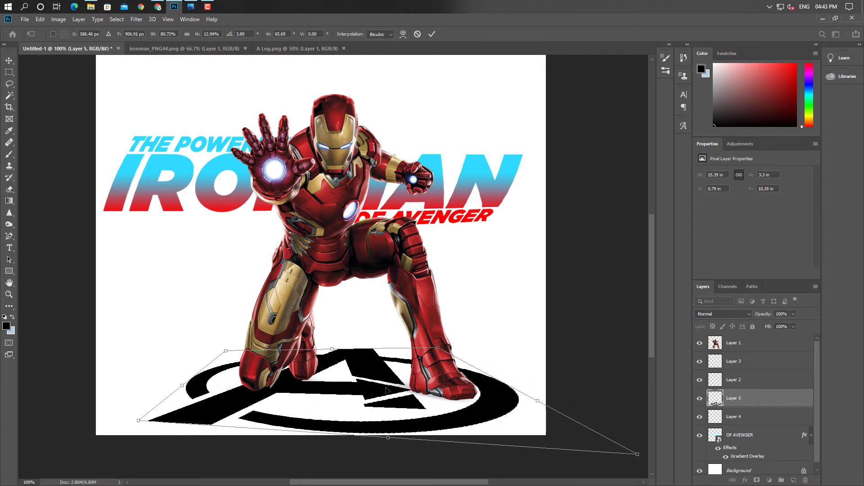
Refine the logo's perspective to about 71% wide by 8.5% high and position it beneath the figure's knee and feet
{"action": "left_click_drag", "start_coordinate": [638, 455], "coordinate": [593, 439]}
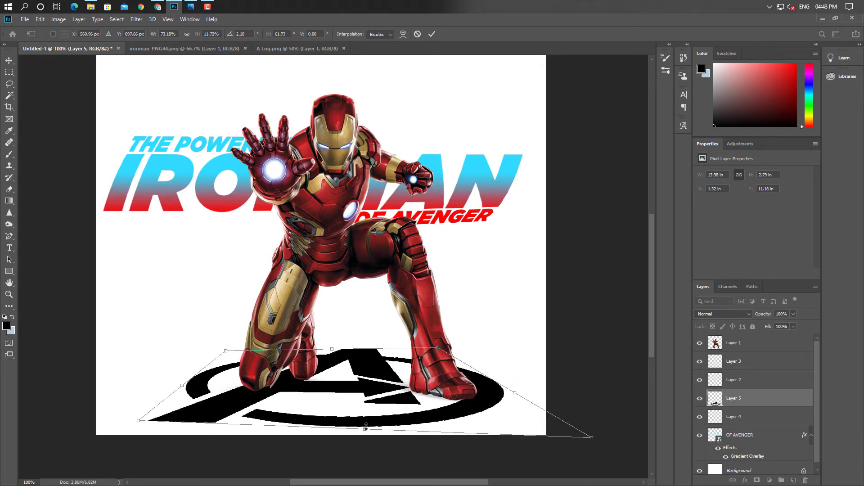
{"action": "left_click_drag", "start_coordinate": [366, 425], "coordinate": [365, 411]}
{"action": "left_click_drag", "start_coordinate": [365, 374], "coordinate": [378, 394]}
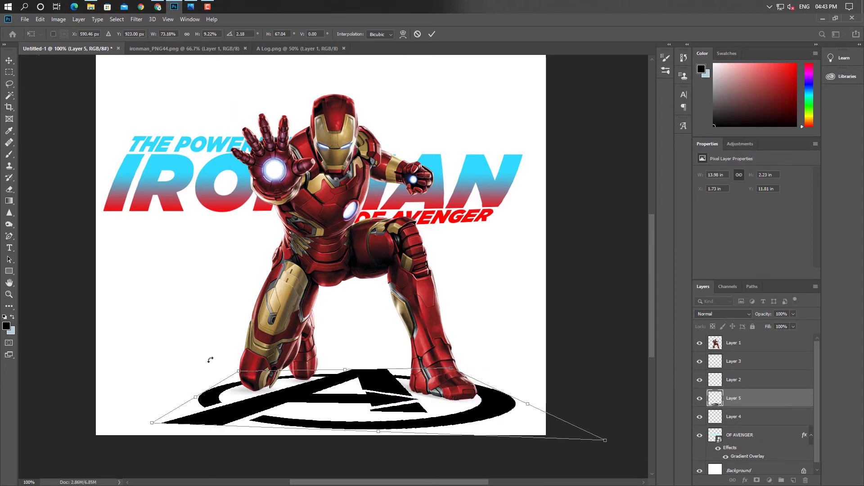
{"action": "left_click_drag", "start_coordinate": [239, 373], "coordinate": [238, 373]}
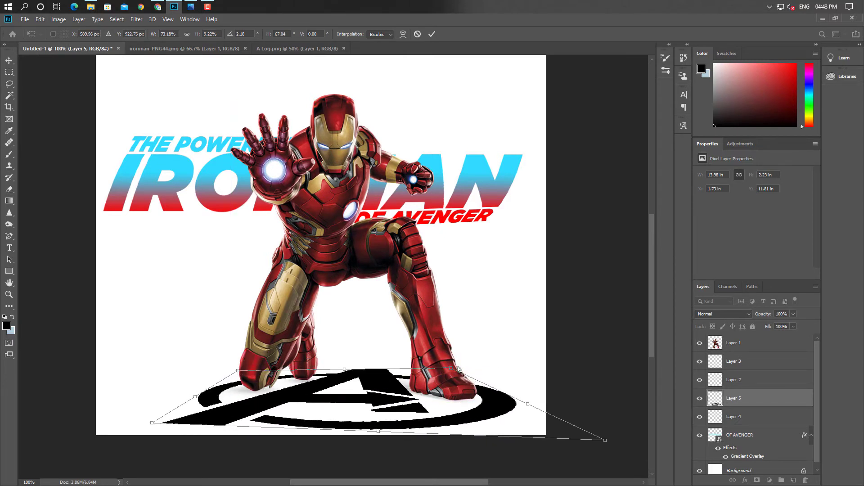
{"action": "left_click_drag", "start_coordinate": [451, 368], "coordinate": [448, 369]}
{"action": "mouse_move", "coordinate": [152, 423]}
{"action": "left_mouse_down"}
{"action": "mouse_move", "coordinate": [145, 412]}
{"action": "mouse_move", "coordinate": [152, 421]}
{"action": "left_mouse_up"}
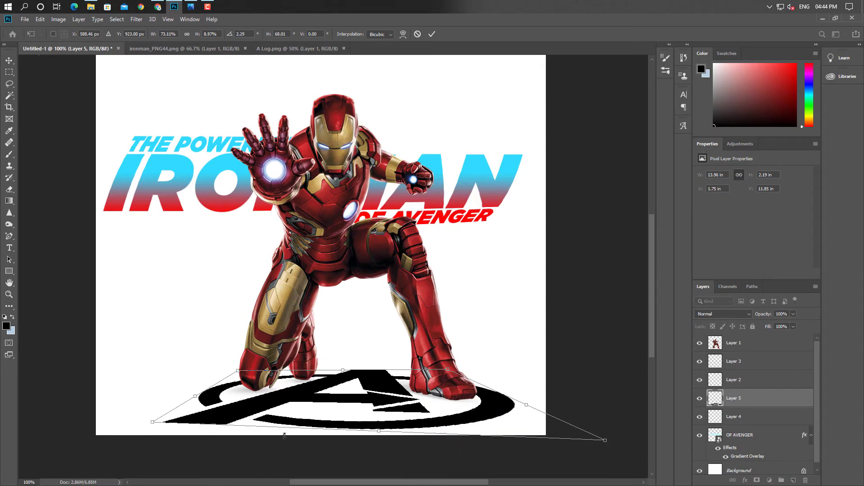
{"action": "left_click_drag", "start_coordinate": [605, 442], "coordinate": [591, 435]}
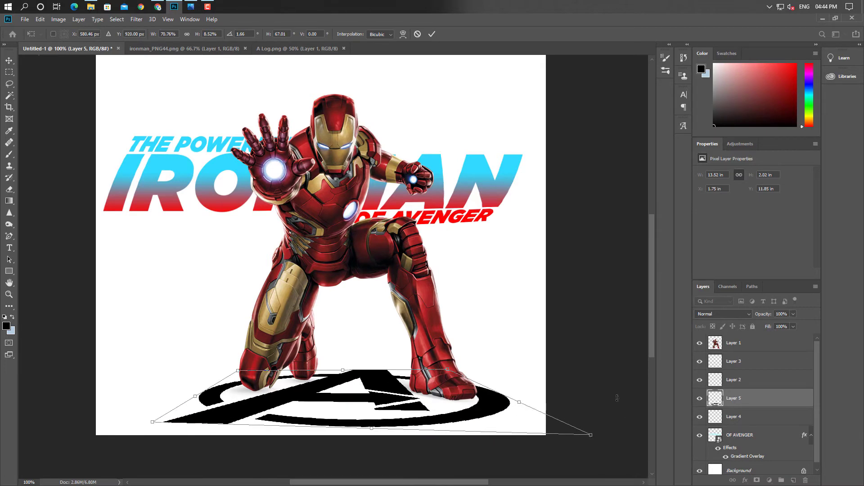
{"action": "left_click", "coordinate": [9, 60]}
{"action": "left_click_drag", "start_coordinate": [382, 380], "coordinate": [386, 381]}
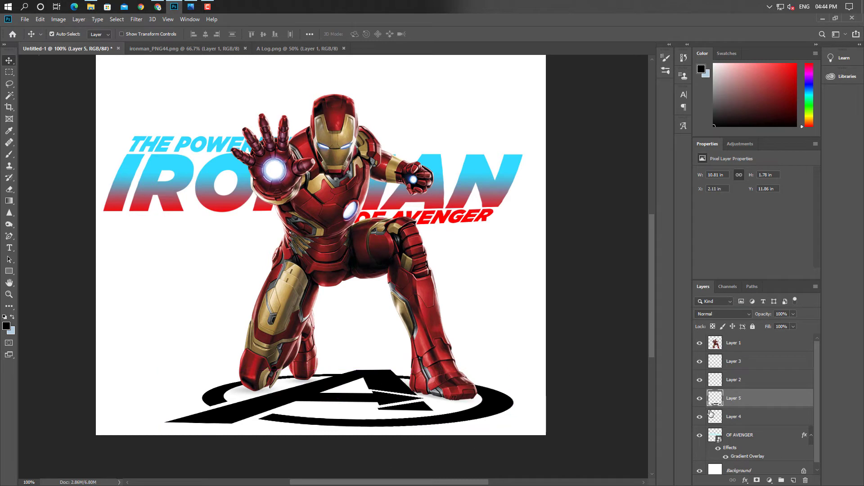
Apply a red-to-cyan gradient overlay to the Avengers logo, with the red stop at 43% and the cyan stop at 100%
{"action": "left_click", "coordinate": [746, 480]}
{"action": "left_click", "coordinate": [765, 457]}
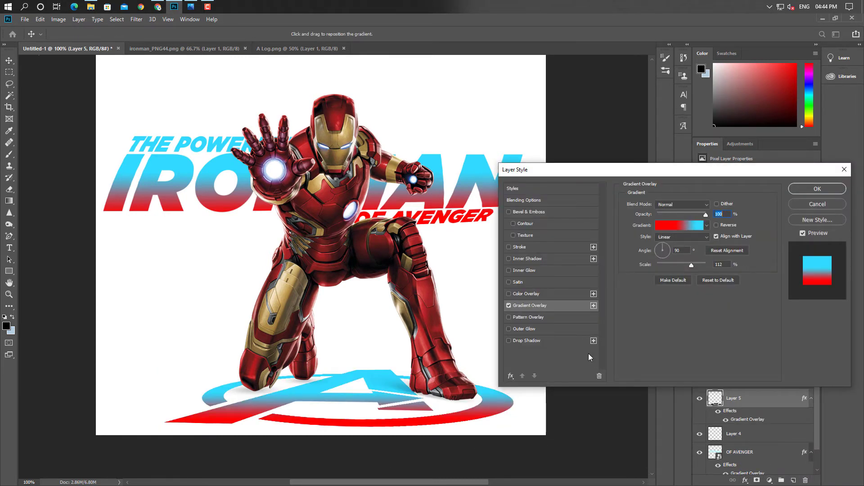
{"action": "left_click", "coordinate": [689, 226]}
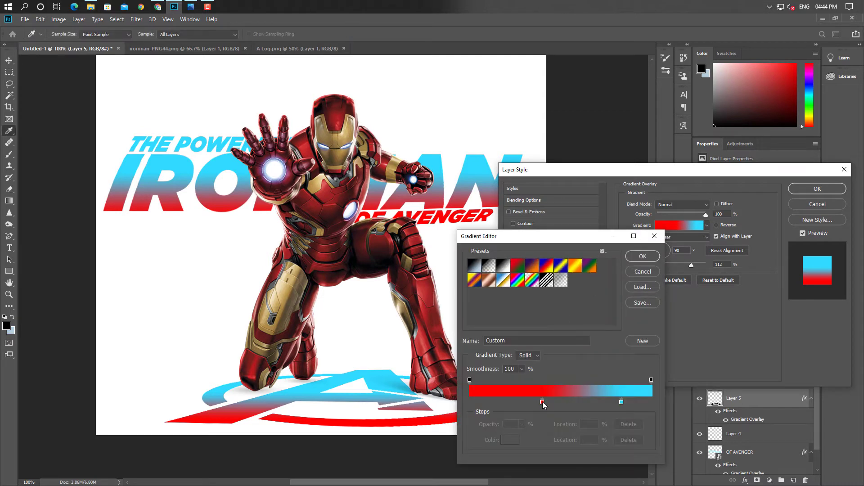
{"action": "left_click_drag", "start_coordinate": [543, 404], "coordinate": [682, 406]}
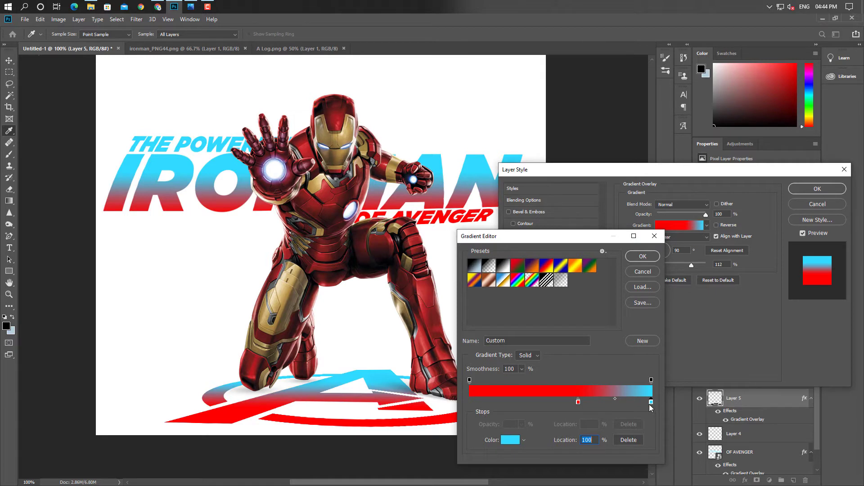
{"action": "left_click_drag", "start_coordinate": [579, 404], "coordinate": [550, 404]}
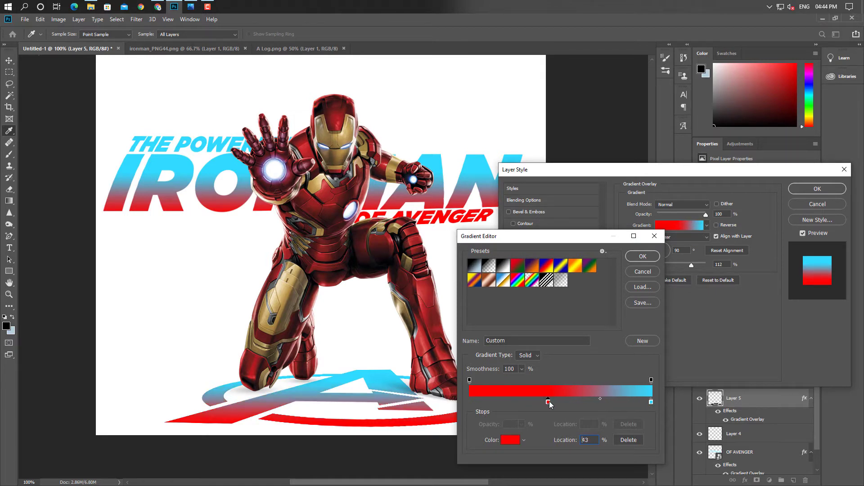
{"action": "left_click", "coordinate": [641, 256]}
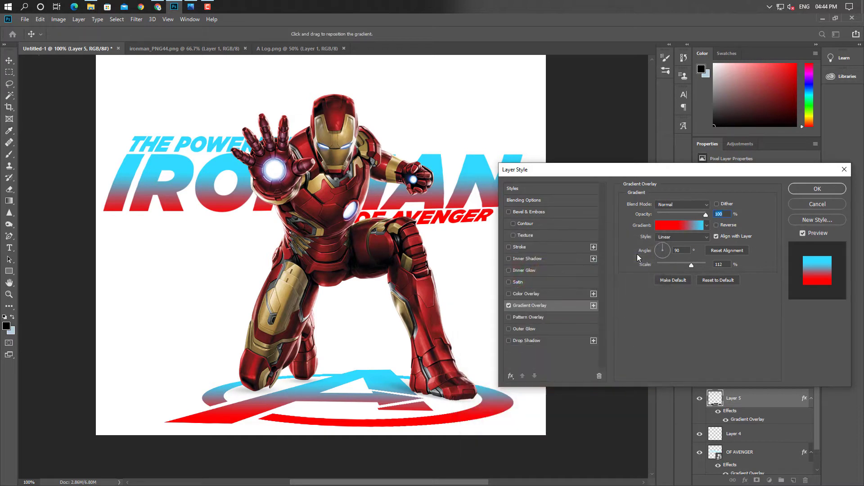
{"action": "left_click", "coordinate": [817, 189]}
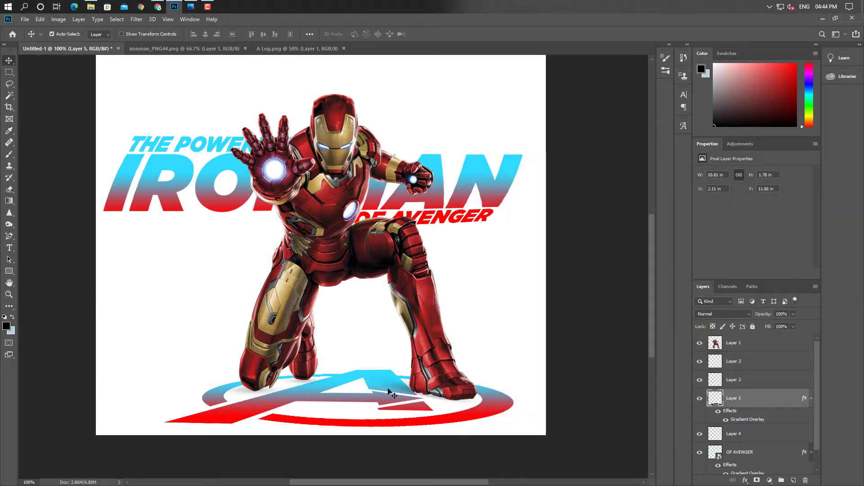
Shift the Avengers logo slightly left and up beneath the figure, leaving no layer selected
{"action": "left_click_drag", "start_coordinate": [388, 390], "coordinate": [384, 388]}
{"action": "left_click", "coordinate": [240, 392]}
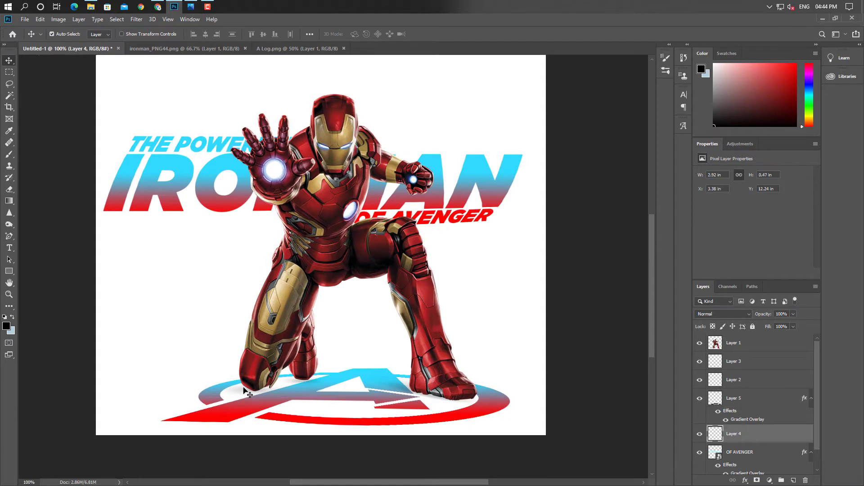
{"action": "left_click", "coordinate": [475, 282]}
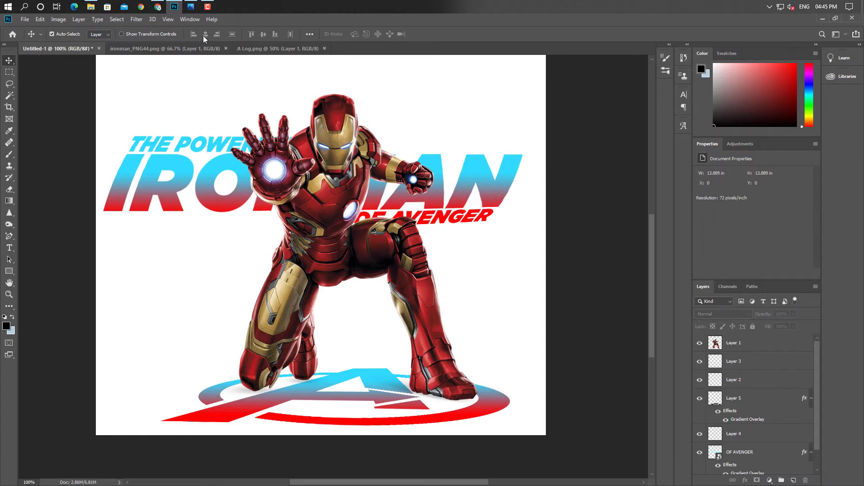
Switch to Chrome and copy the PNG All image of the leaping Iron Man from the "iron man .png" results
{"action": "left_click", "coordinate": [157, 6]}
{"action": "left_click", "coordinate": [59, 21]}
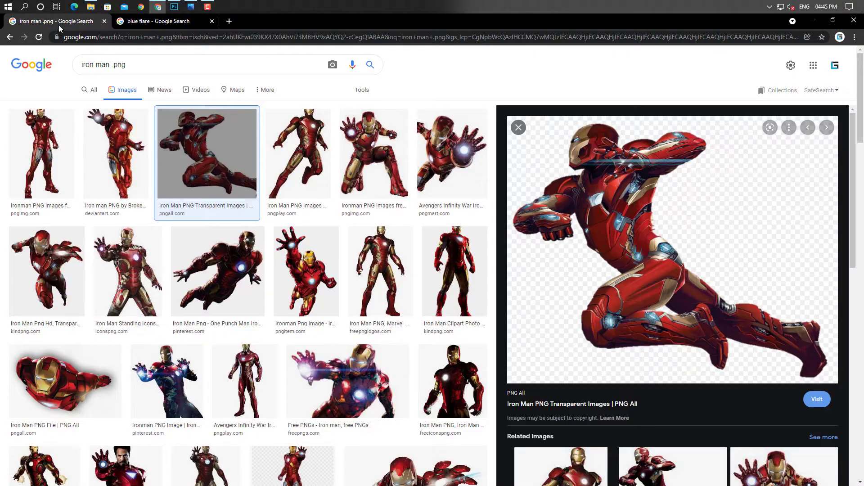
{"action": "left_click_drag", "start_coordinate": [135, 66], "coordinate": [81, 63]}
{"action": "left_click", "coordinate": [403, 66]}
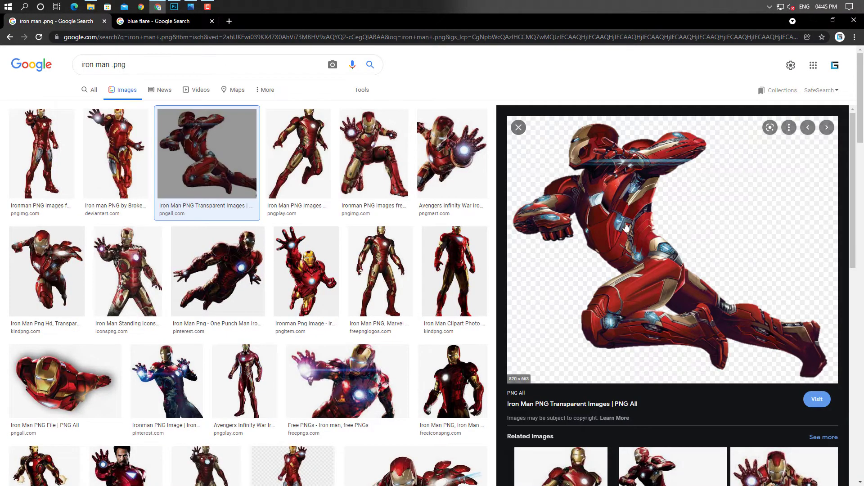
{"action": "right_click", "coordinate": [626, 226]}
{"action": "left_click", "coordinate": [644, 328]}
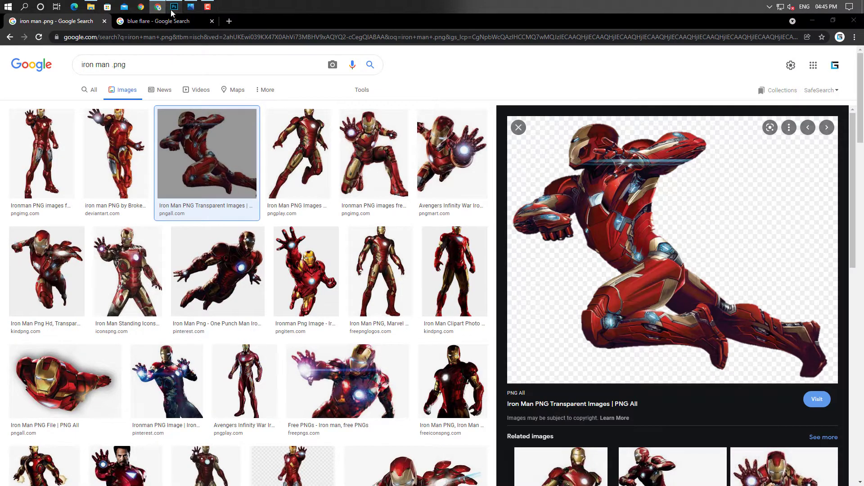
Return to Photoshop, paste the leaping Iron Man above the kneeling figure's layer and shift it slightly right
{"action": "left_click", "coordinate": [174, 7]}
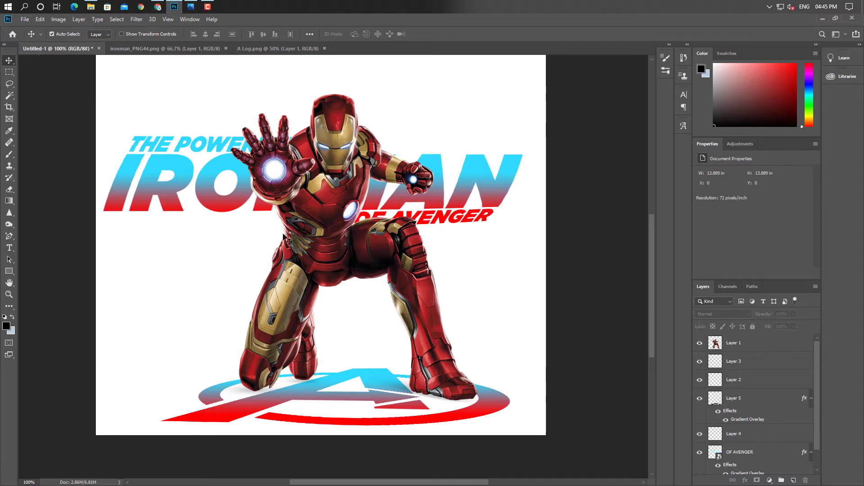
{"action": "left_click", "coordinate": [759, 346]}
{"action": "key", "text": "ctrl+v"}
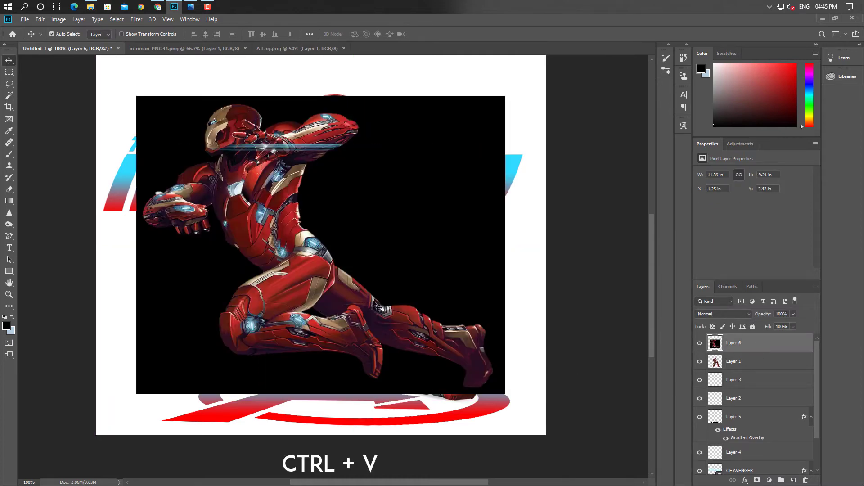
{"action": "left_click_drag", "start_coordinate": [345, 252], "coordinate": [351, 252]}
Remove the black background around the leaping Iron Man with the Magic Wand and clear the selection
{"action": "key", "text": "w"}
{"action": "left_click", "coordinate": [414, 231]}
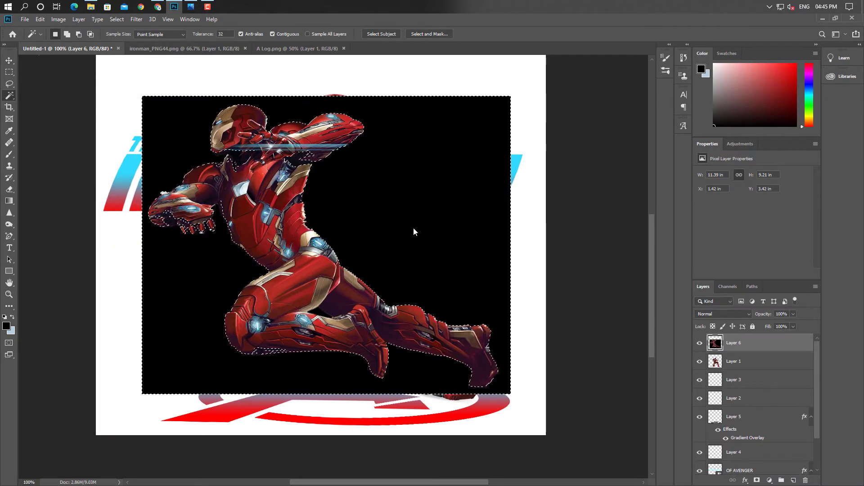
{"action": "key", "text": "Delete"}
{"action": "left_click", "coordinate": [10, 61]}
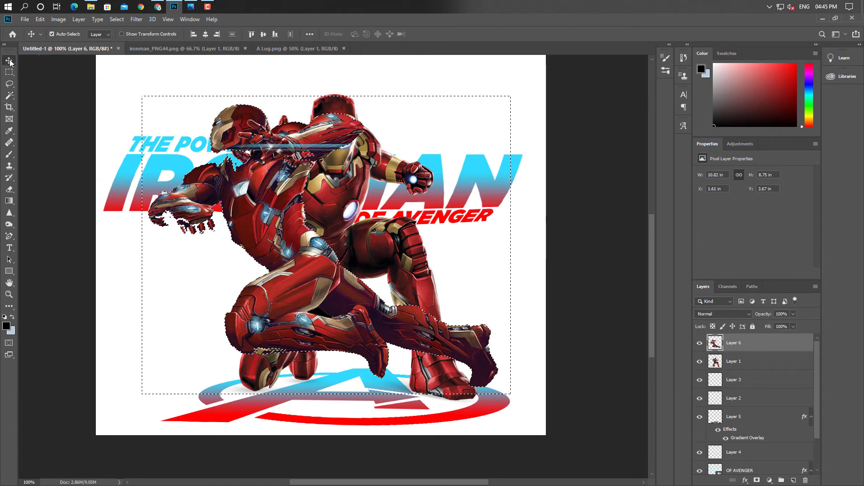
{"action": "key", "text": "ctrl"}
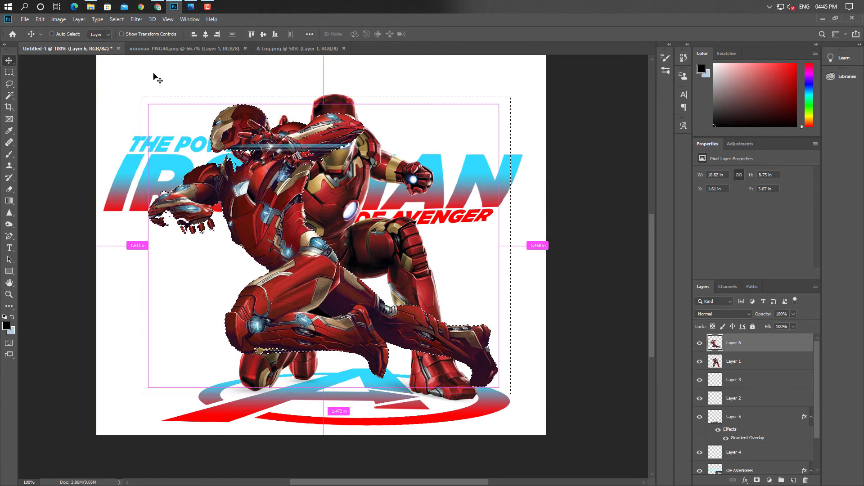
{"action": "key", "text": "ctrl+d"}
Scale the leaping Iron Man to about 134%, rotate it about -40° and position it across the lettering
{"action": "left_click_drag", "start_coordinate": [300, 201], "coordinate": [290, 201]}
{"action": "key", "text": "ctrl+t"}
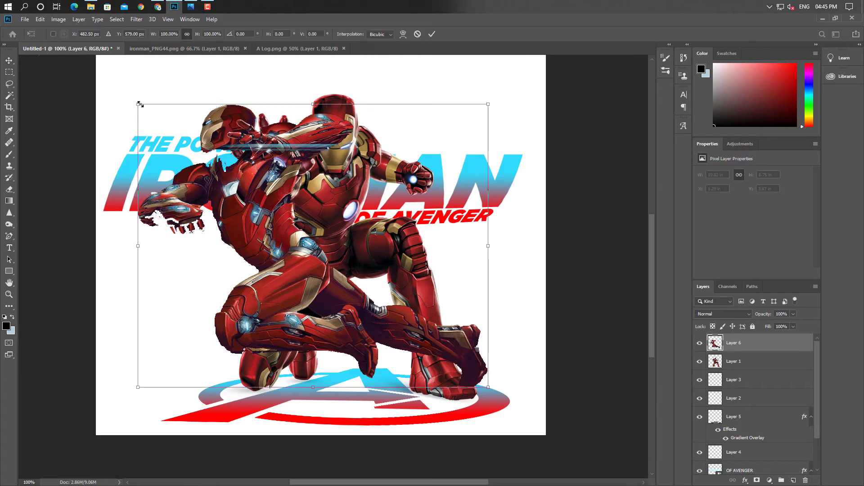
{"action": "left_click_drag", "start_coordinate": [139, 104], "coordinate": [78, 56]}
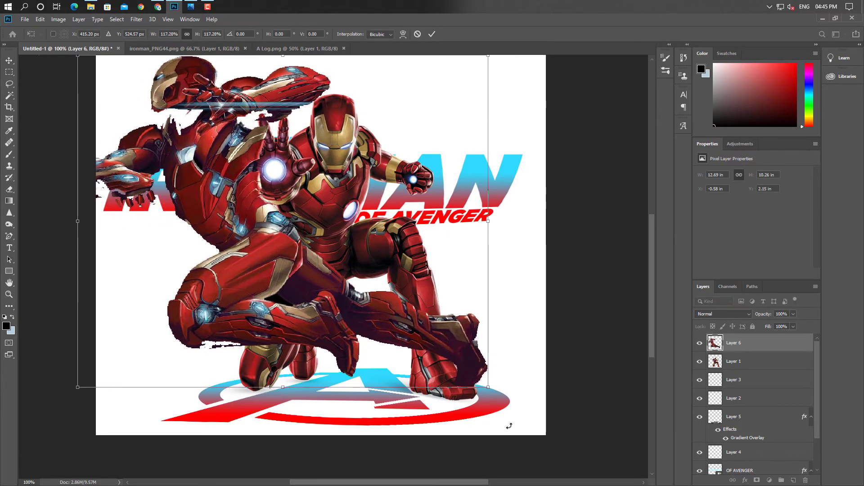
{"action": "left_click_drag", "start_coordinate": [509, 425], "coordinate": [621, 277]}
{"action": "left_click_drag", "start_coordinate": [300, 275], "coordinate": [338, 229]}
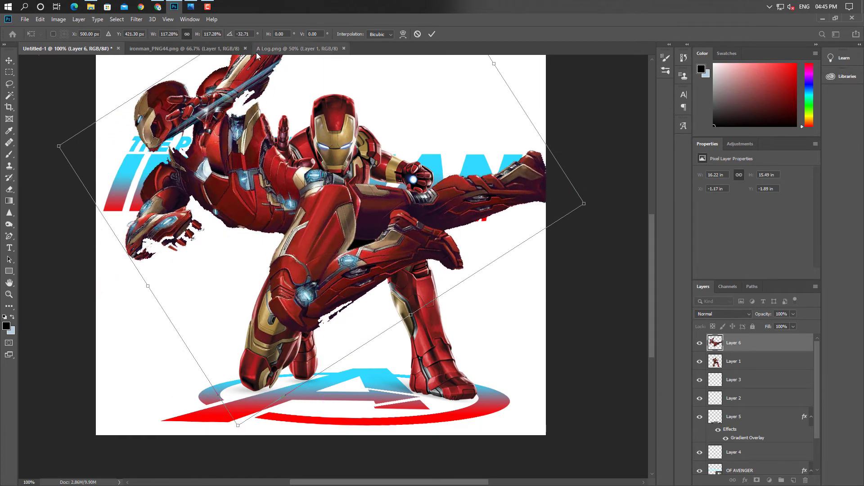
{"action": "left_click_drag", "start_coordinate": [631, 232], "coordinate": [619, 162]}
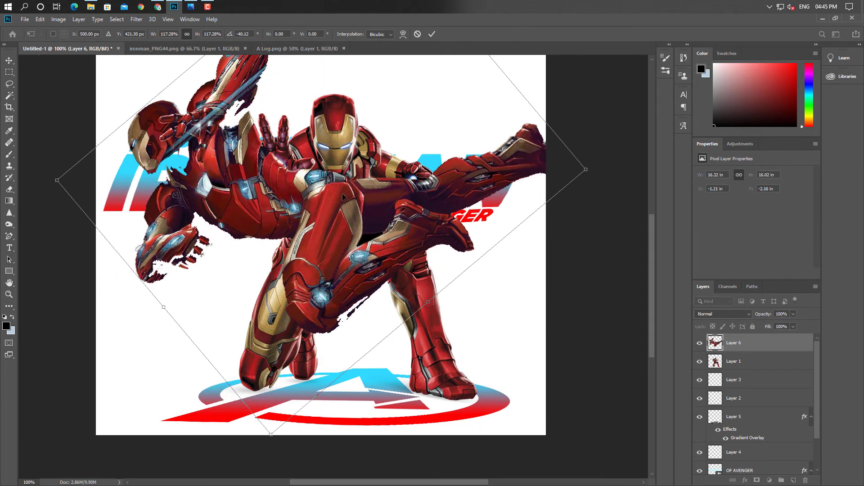
{"action": "left_click_drag", "start_coordinate": [56, 180], "coordinate": [11, 178]}
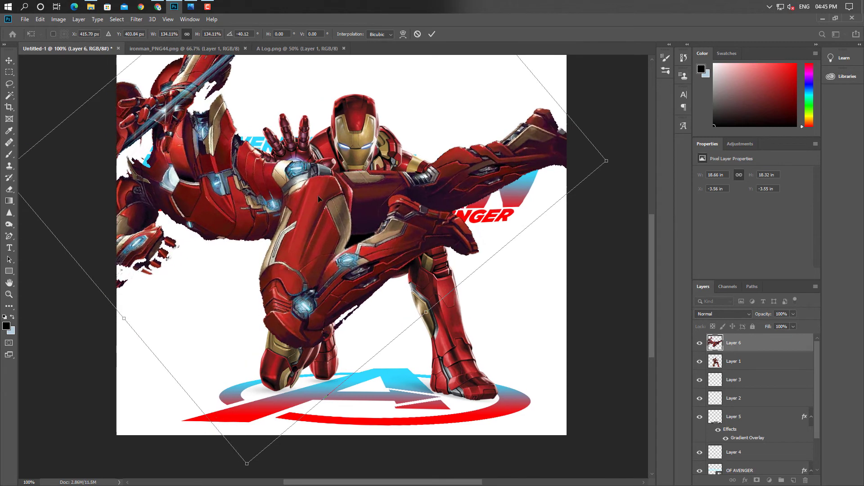
{"action": "left_click_drag", "start_coordinate": [317, 195], "coordinate": [367, 171]}
Apply the transform, set the leaping Iron Man layer's blend mode to Screen and place it directly below the kneeling figure's layer
{"action": "left_click", "coordinate": [724, 314]}
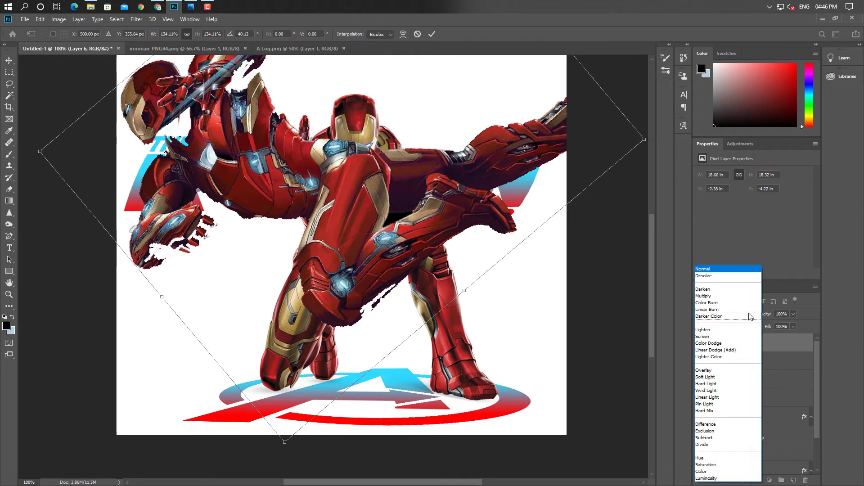
{"action": "left_click", "coordinate": [727, 336]}
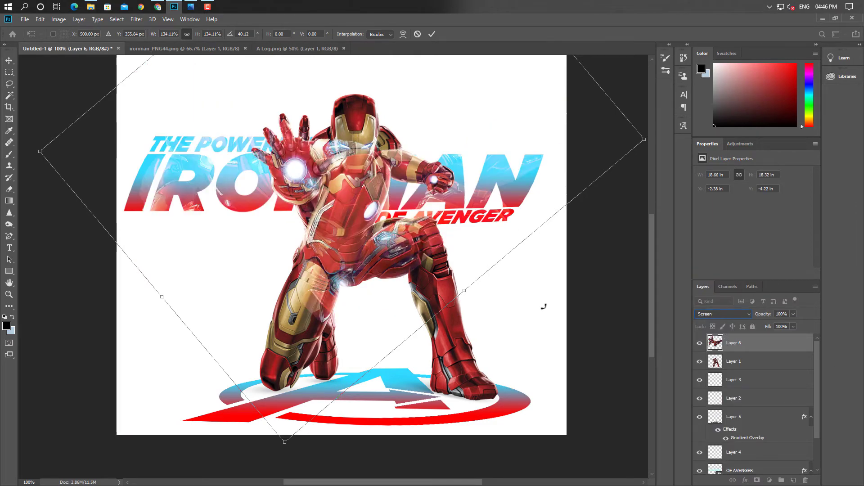
{"action": "left_click", "coordinate": [10, 62]}
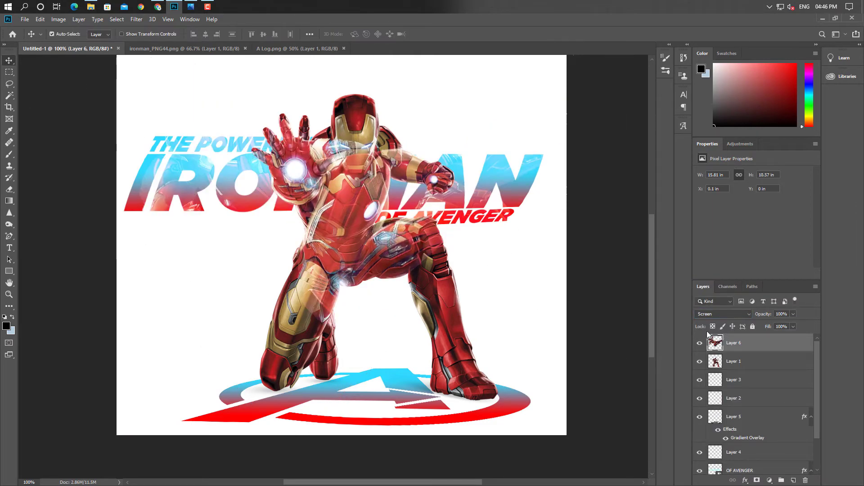
{"action": "left_click", "coordinate": [725, 313]}
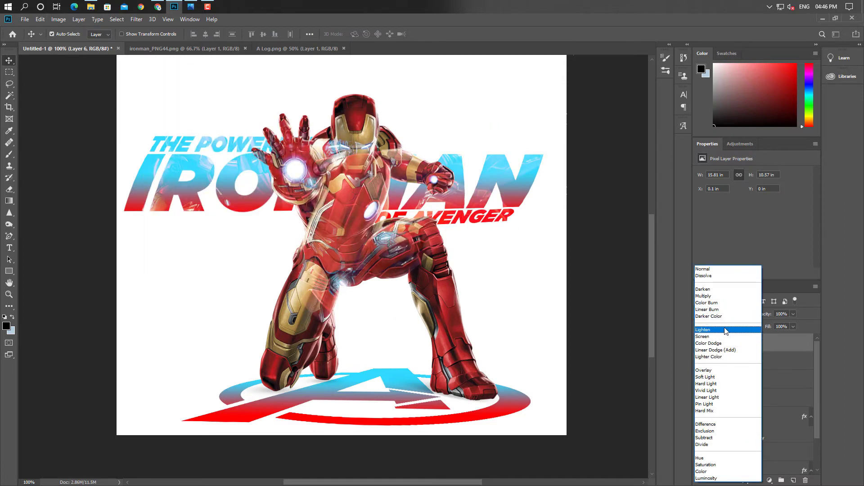
{"action": "left_click", "coordinate": [726, 336]}
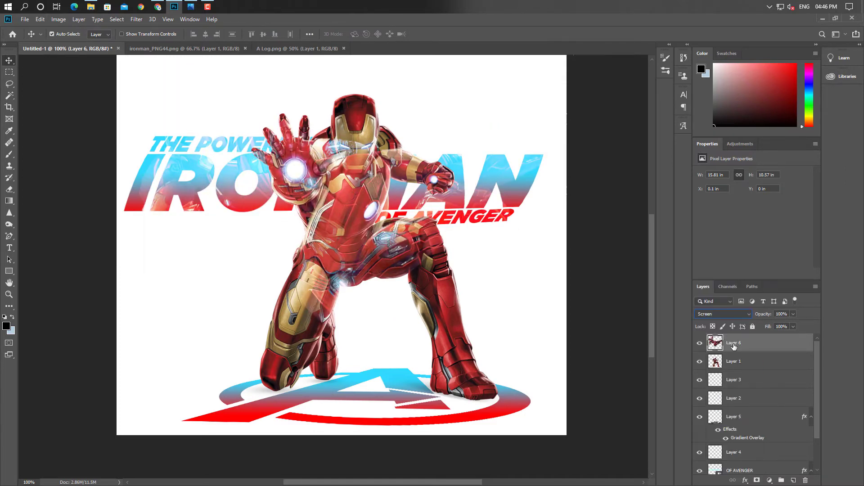
{"action": "left_click_drag", "start_coordinate": [734, 345], "coordinate": [756, 356]}
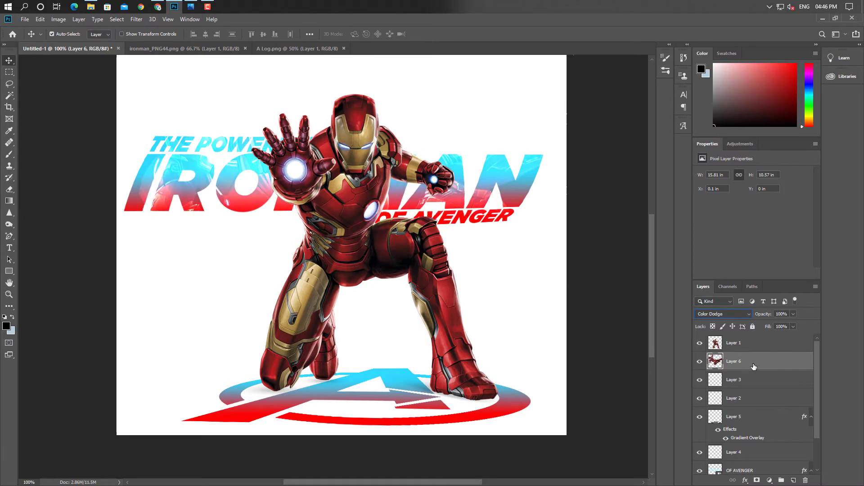
{"action": "key", "text": "Up"}
{"action": "left_click", "coordinate": [577, 326]}
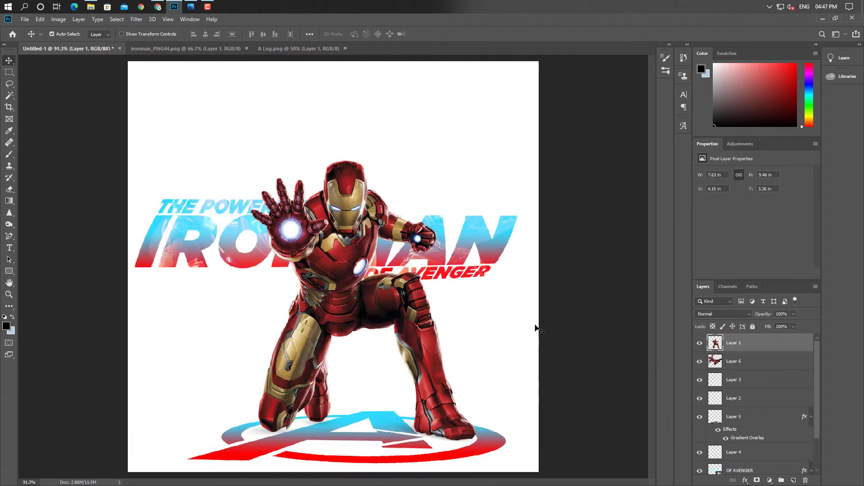
Duplicate the kneeling Iron Man layer and flip the copy vertically beneath the feet as a reflection, about 48.5% of its original height
{"action": "key", "text": "ctrl+j"}
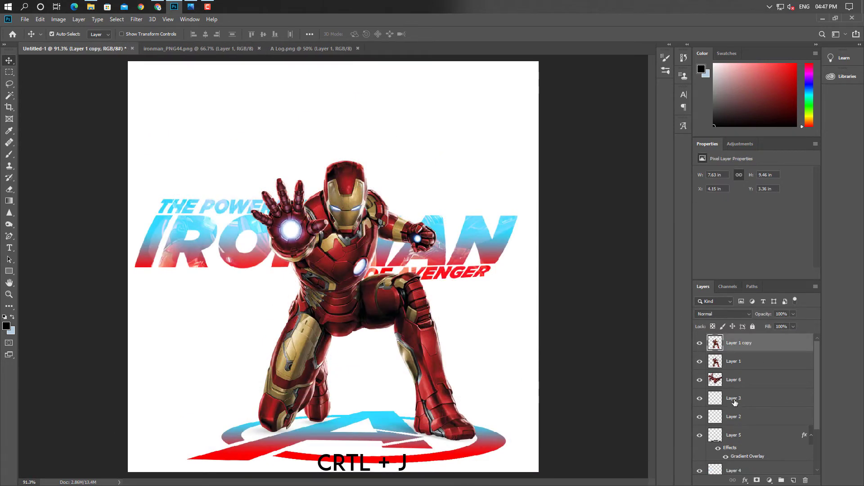
{"action": "key", "text": "ctrl+t"}
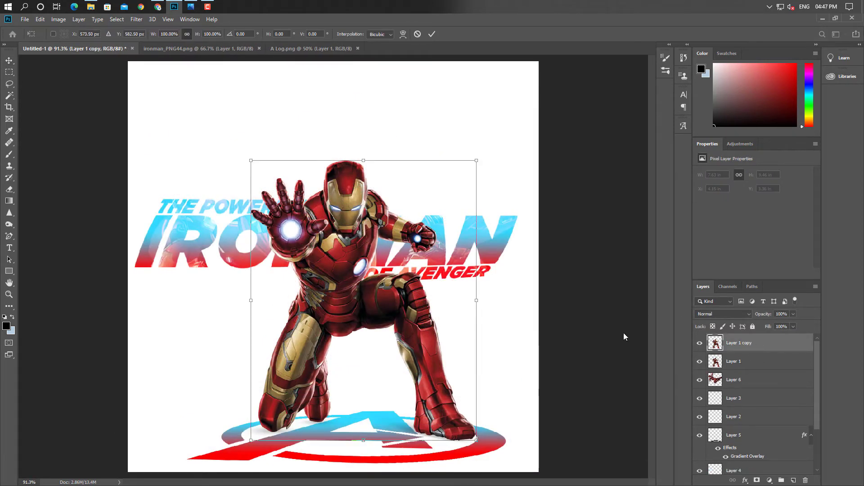
{"action": "left_click_drag", "start_coordinate": [363, 161], "coordinate": [343, 484]}
{"action": "key", "text": "ctrl+minus"}
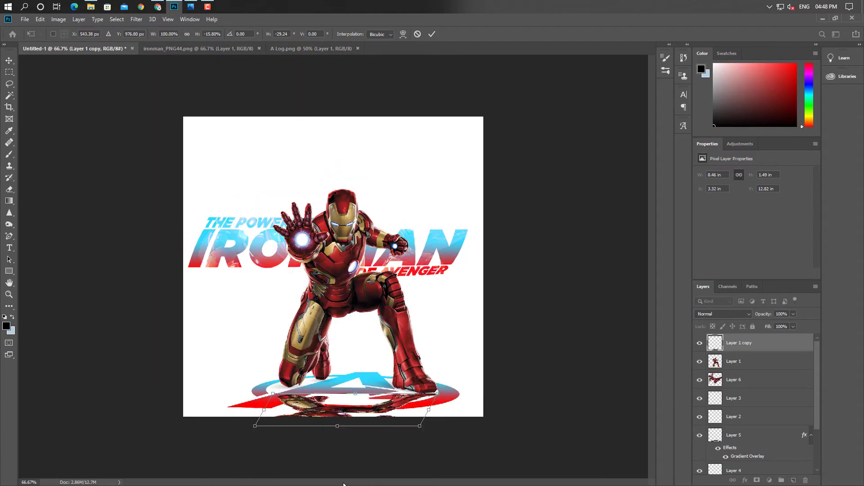
{"action": "left_click_drag", "start_coordinate": [342, 425], "coordinate": [343, 472]}
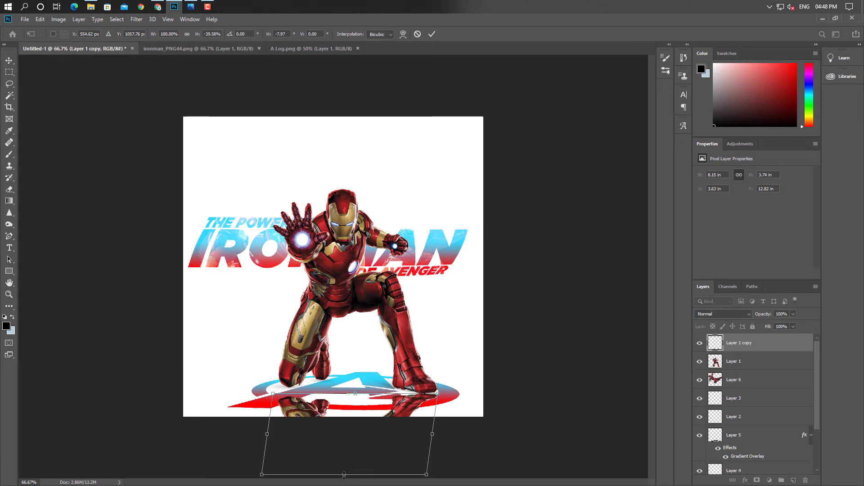
{"action": "key", "text": "ctrl+plus"}
{"action": "left_click_drag", "start_coordinate": [323, 371], "coordinate": [319, 262]}
{"action": "left_click_drag", "start_coordinate": [297, 370], "coordinate": [297, 359]}
{"action": "mouse_move", "coordinate": [349, 469]}
{"action": "left_mouse_down"}
{"action": "mouse_move", "coordinate": [358, 484]}
{"action": "mouse_move", "coordinate": [357, 470]}
{"action": "left_mouse_up"}
Nudge the reflection down and skew its upper-left corner up to meet the kneeling knee, making it about 101% wide by 53.5% high
{"action": "key", "text": "Down"}
{"action": "key", "text": "Down"}
{"action": "key", "text": "Down"}
{"action": "key", "text": "Down"}
{"action": "key", "text": "Down"}
{"action": "key", "text": "Down"}
{"action": "key", "text": "Down"}
{"action": "key", "text": "Down"}
{"action": "key", "text": "Down"}
{"action": "key", "text": "Down"}
{"action": "key", "text": "Down"}
{"action": "key", "text": "Down"}
{"action": "key", "text": "Down"}
{"action": "key", "text": "Down"}
{"action": "key", "text": "Down"}
{"action": "key", "text": "Down"}
{"action": "key", "text": "Down"}
{"action": "key", "text": "Down"}
{"action": "key", "text": "Down"}
{"action": "key", "text": "Down"}
{"action": "key", "text": "Down"}
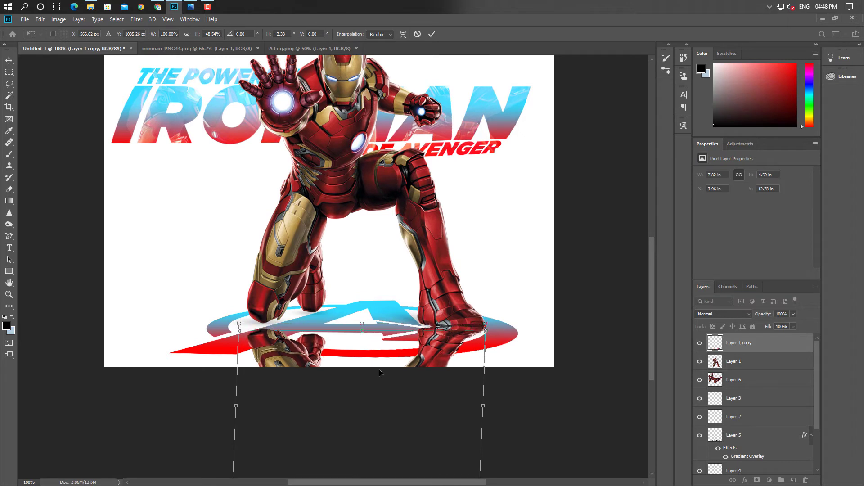
{"action": "left_click_drag", "start_coordinate": [239, 332], "coordinate": [238, 318]}
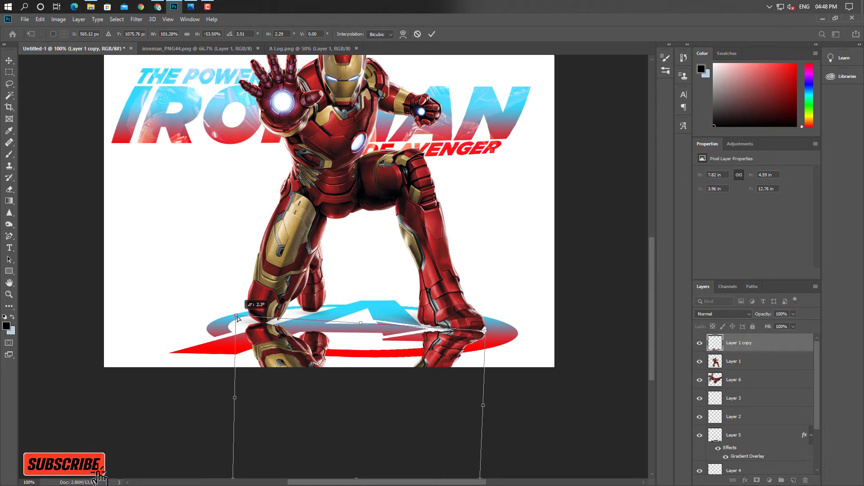
Set the flipped reflection layer's blend mode to Screen and apply its transform
{"action": "left_click", "coordinate": [742, 314]}
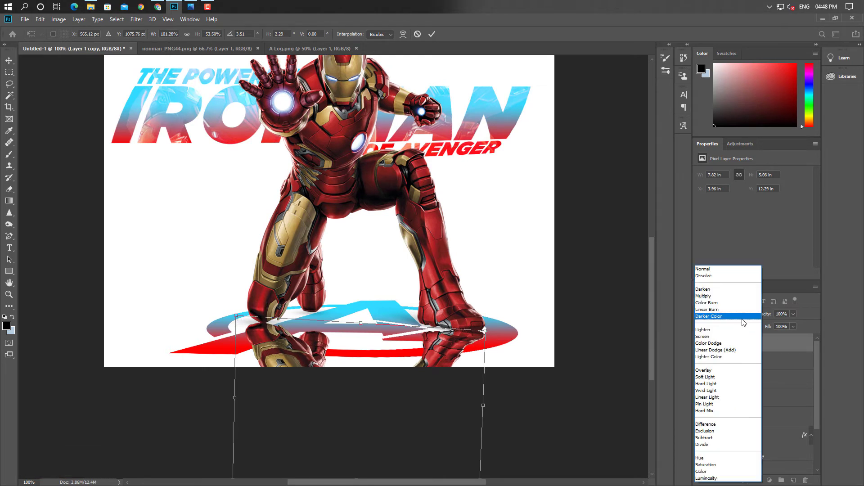
{"action": "left_click", "coordinate": [713, 336]}
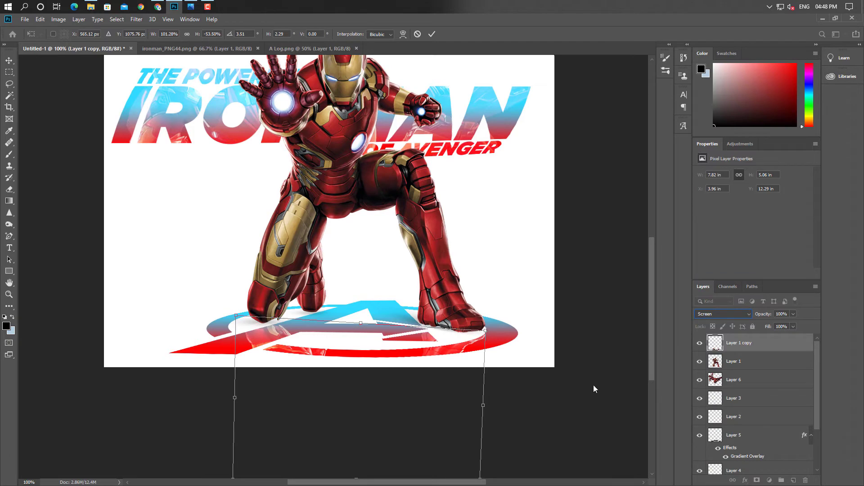
{"action": "key", "text": "Return"}
{"action": "key", "text": "ctrl+0"}
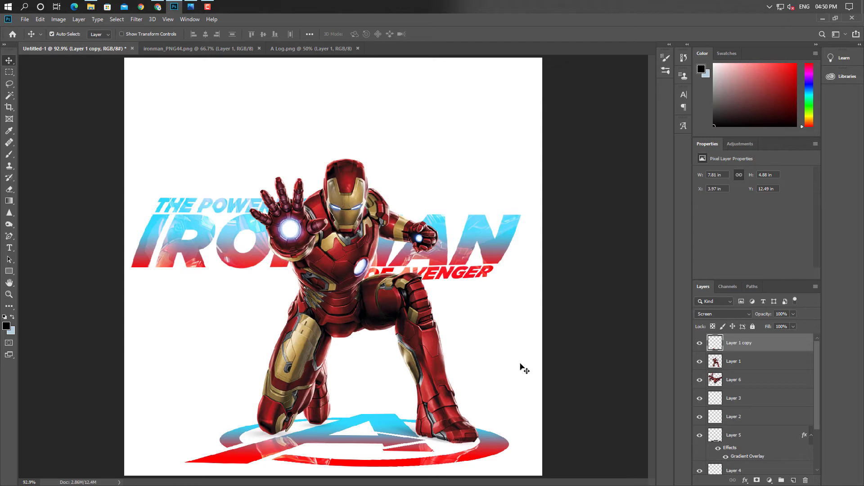
Switch to Chrome, search Google Images for "colorful" and copy the iStock blurred multicolour gradient image
{"action": "left_click", "coordinate": [157, 6]}
{"action": "triple_click", "coordinate": [160, 63]}
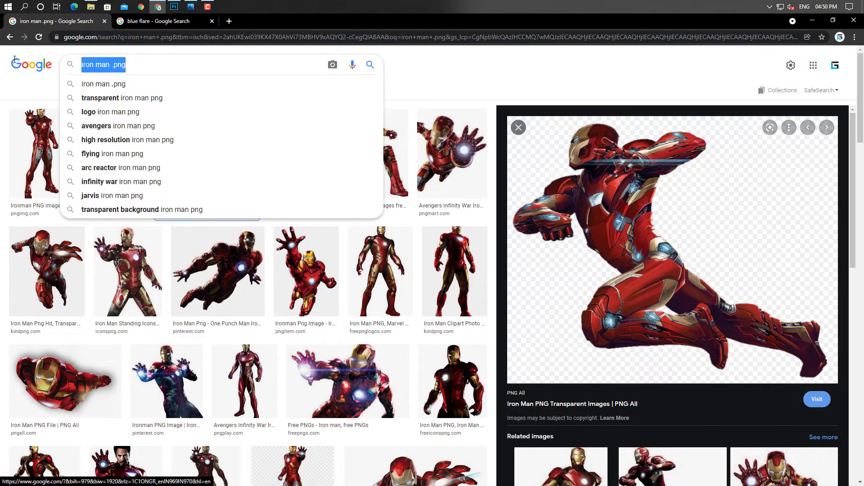
{"action": "type", "text": "colorful"}
{"action": "key", "text": "Return"}
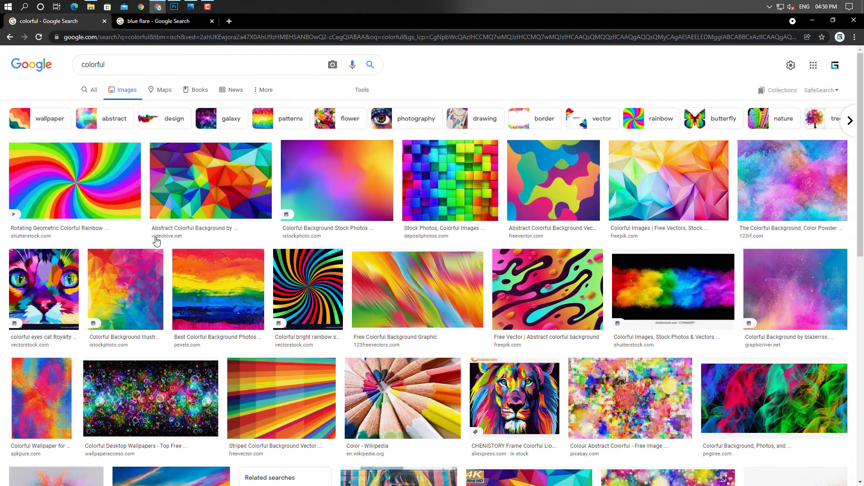
{"action": "left_click", "coordinate": [356, 182]}
{"action": "right_click", "coordinate": [655, 168]}
{"action": "left_click", "coordinate": [703, 273]}
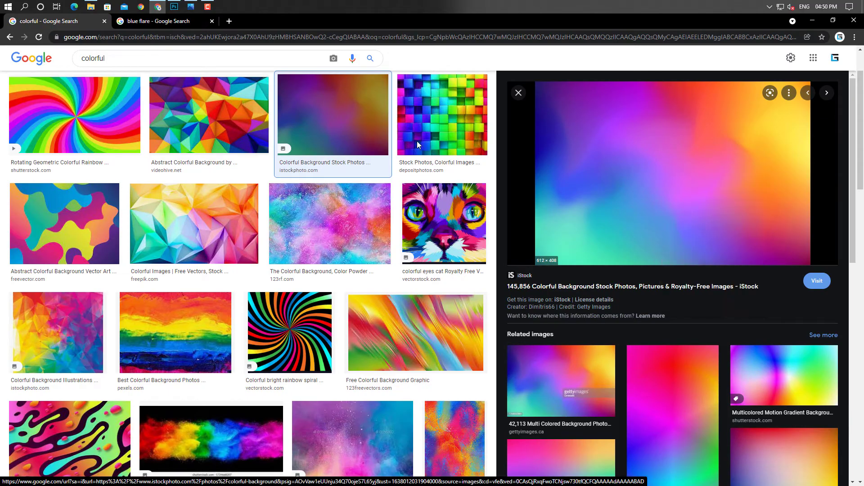
Switch to Photoshop, paste the multicolour gradient image, scale it to about 135% and position it over the Avengers logo
{"action": "left_click", "coordinate": [176, 7]}
{"action": "key", "text": "ctrl+v"}
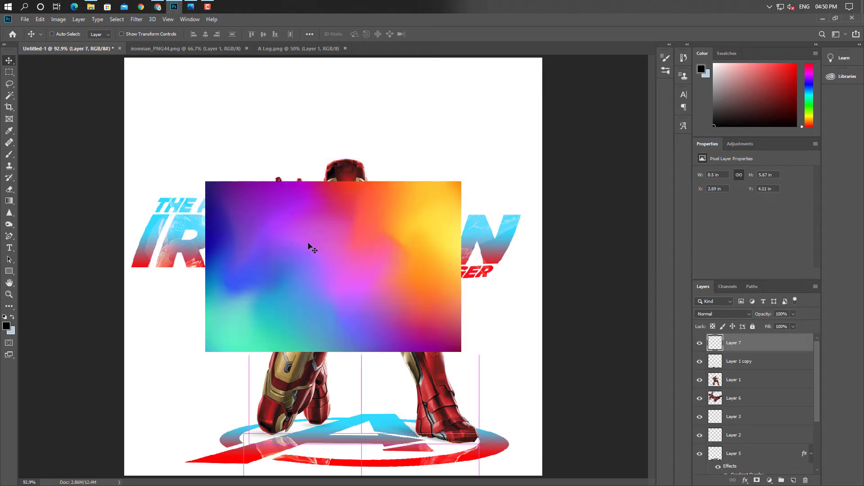
{"action": "left_click_drag", "start_coordinate": [309, 247], "coordinate": [318, 417]}
{"action": "key", "text": "ctrl+t"}
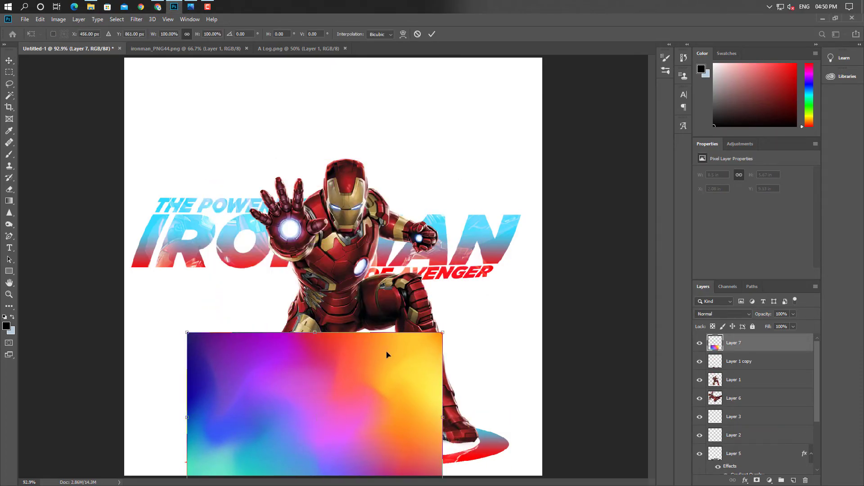
{"action": "left_click_drag", "start_coordinate": [443, 331], "coordinate": [532, 273]}
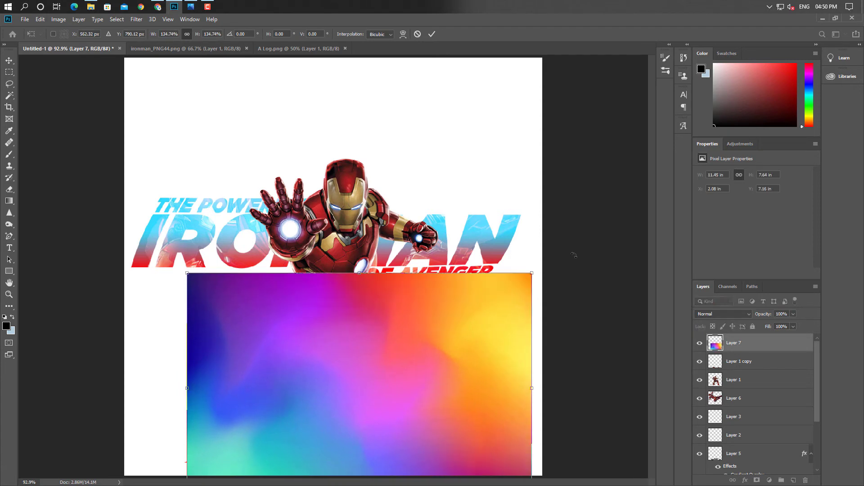
{"action": "left_click_drag", "start_coordinate": [475, 307], "coordinate": [476, 370]}
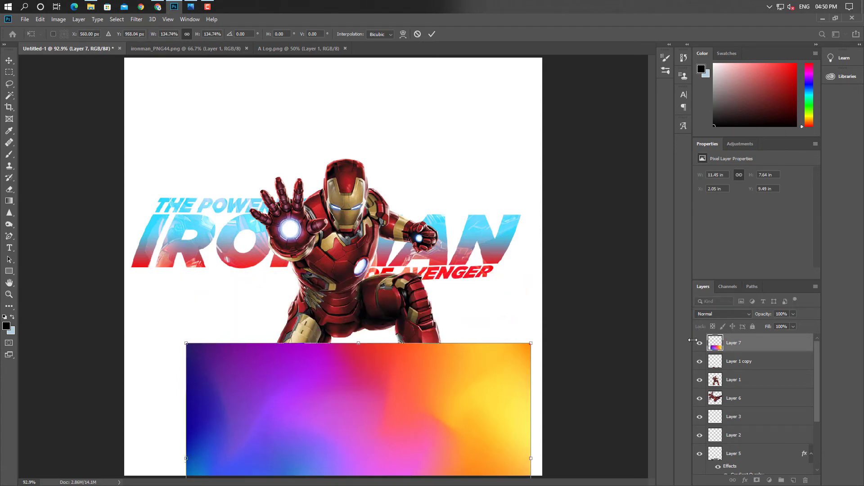
Place the multicolour gradient layer directly below the leaping Iron Man layer in Soft Light mode, comparing the logo with it hidden and shown
{"action": "left_click_drag", "start_coordinate": [761, 343], "coordinate": [765, 391]}
{"action": "left_click", "coordinate": [747, 314]}
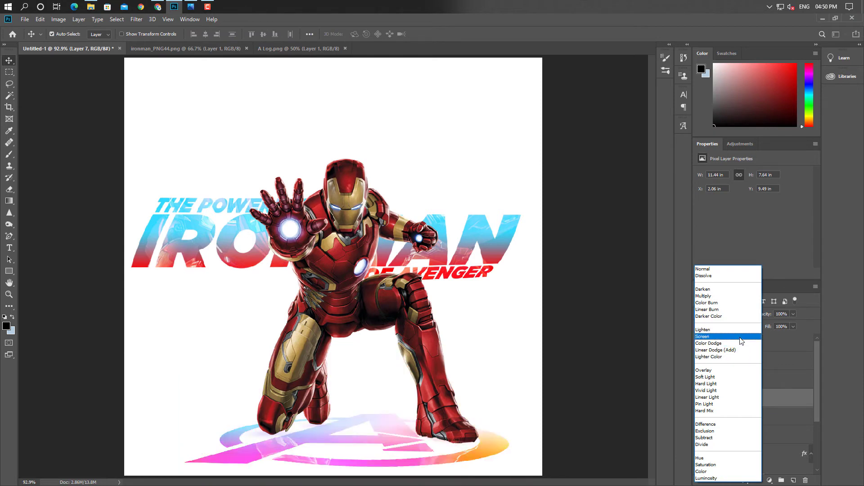
{"action": "left_click", "coordinate": [743, 381]}
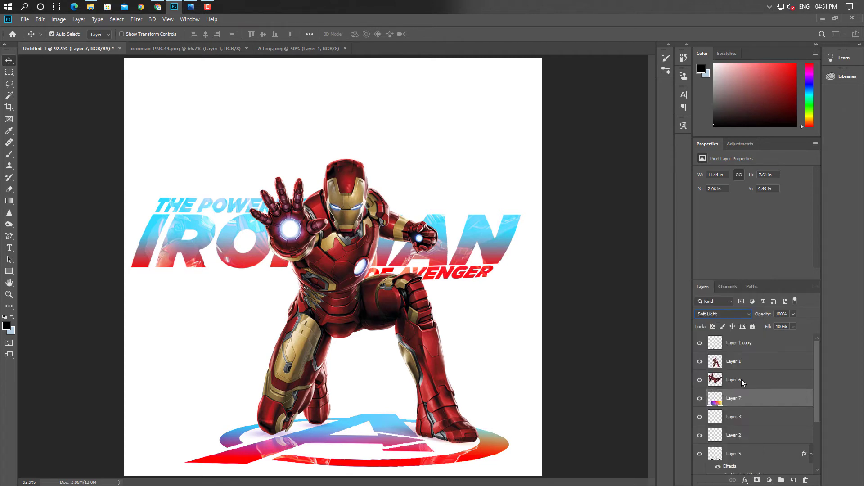
{"action": "left_click", "coordinate": [699, 398]}
{"action": "left_click", "coordinate": [699, 399]}
{"action": "left_click", "coordinate": [700, 398]}
{"action": "left_click", "coordinate": [700, 399]}
Enlarge the multicolour gradient layer to about 117% and shift it sideways over the Avengers logo
{"action": "left_click_drag", "start_coordinate": [491, 447], "coordinate": [520, 445]}
{"action": "key", "text": "ctrl+t"}
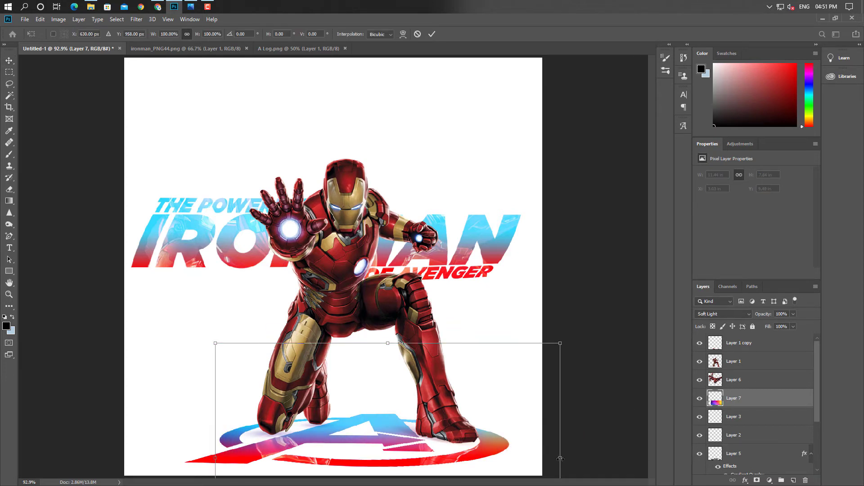
{"action": "left_click_drag", "start_coordinate": [218, 342], "coordinate": [157, 300]}
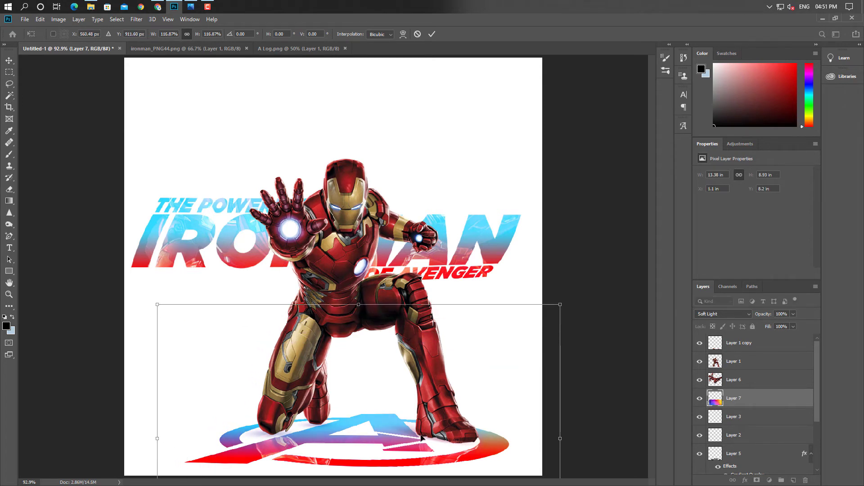
{"action": "left_click_drag", "start_coordinate": [485, 443], "coordinate": [513, 444]}
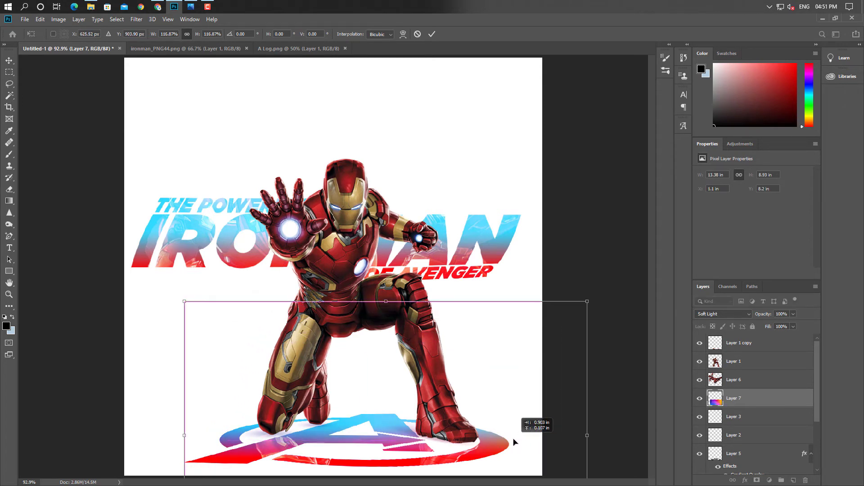
{"action": "key", "text": "Return"}
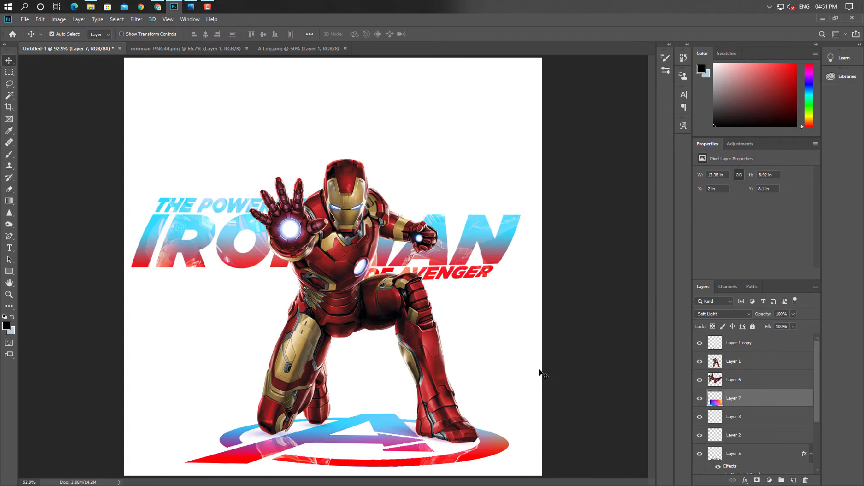
Switch to Chrome and copy the Freepik "Warm lens flare with hexagon ghost design element" image from the blue flare results
{"action": "left_click", "coordinate": [157, 6]}
{"action": "left_click", "coordinate": [158, 21]}
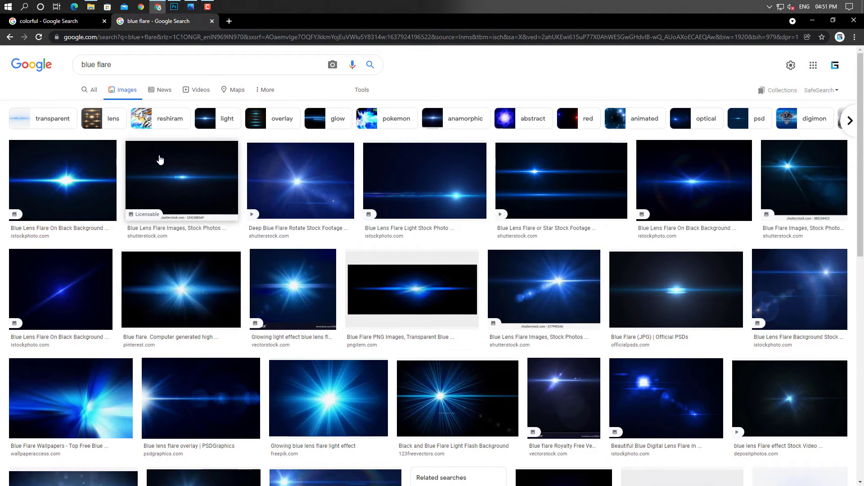
{"action": "left_click", "coordinate": [81, 177]}
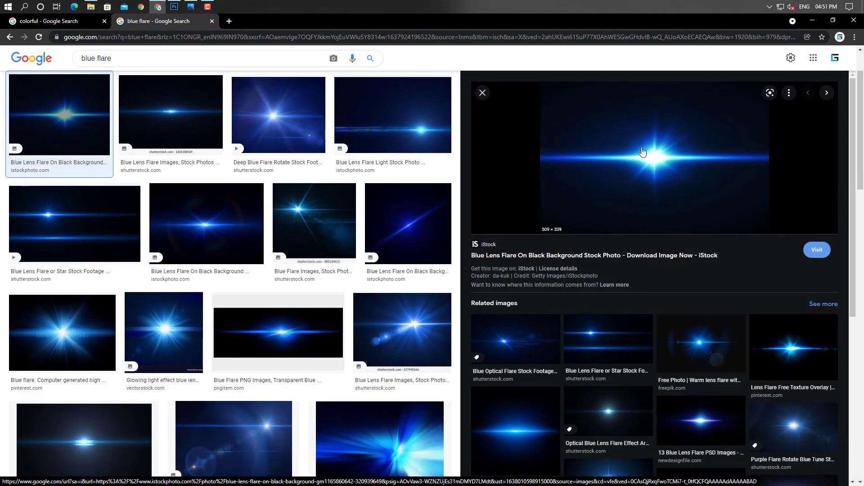
{"action": "left_click", "coordinate": [675, 347]}
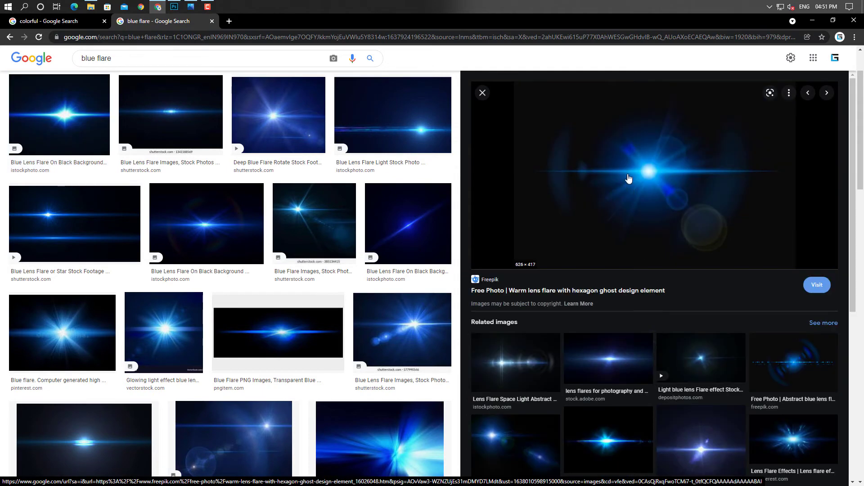
{"action": "right_click", "coordinate": [630, 176]}
{"action": "left_click", "coordinate": [659, 279]}
Switch to Photoshop, paste the blue lens flare and move it behind the kneeling figure's legs over the logo
{"action": "left_click", "coordinate": [174, 7]}
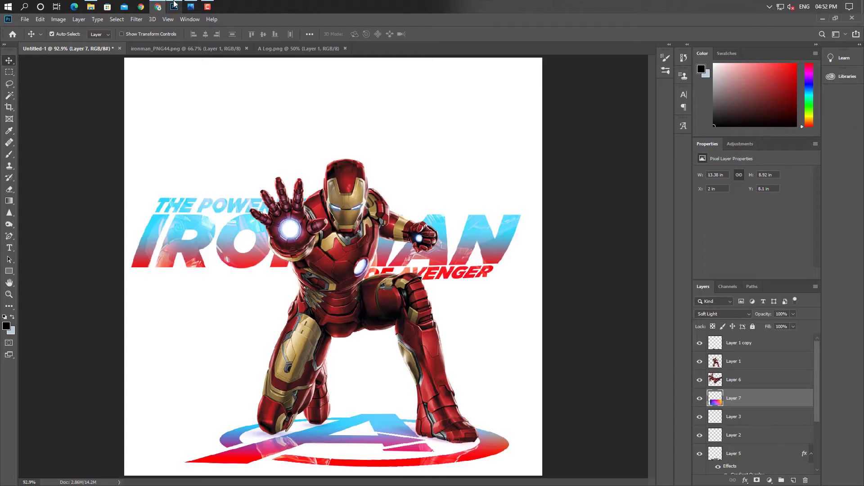
{"action": "key", "text": "ctrl+v"}
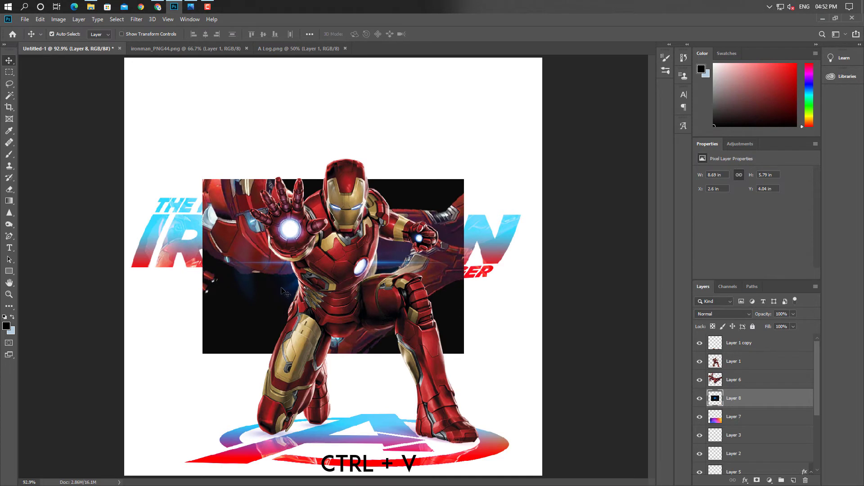
{"action": "left_click_drag", "start_coordinate": [281, 288], "coordinate": [163, 404]}
{"action": "left_click_drag", "start_coordinate": [245, 374], "coordinate": [255, 373]}
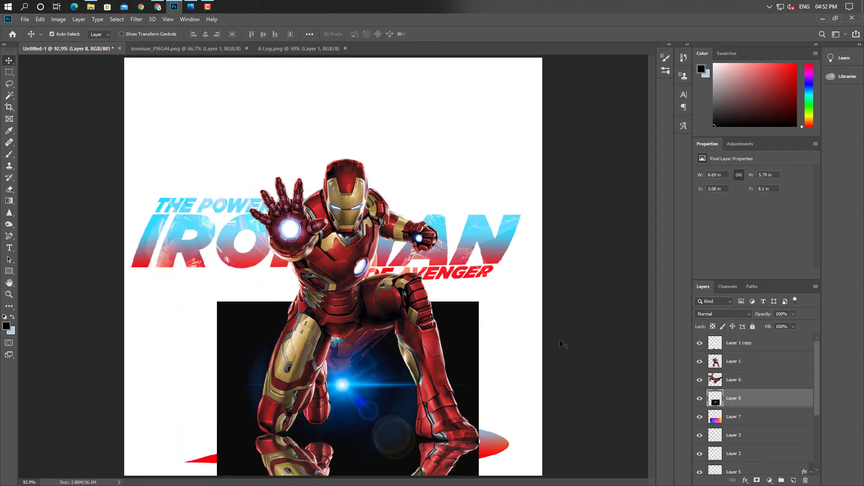
Rotate the blue lens flare about 29°, move it onto the logo and set its blend mode to Screen
{"action": "key", "text": "ctrl+t"}
{"action": "left_click_drag", "start_coordinate": [486, 293], "coordinate": [521, 372]}
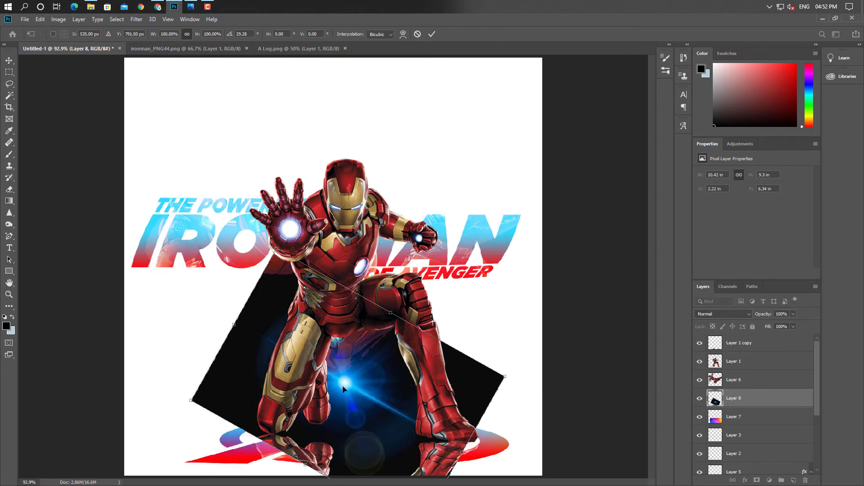
{"action": "left_click_drag", "start_coordinate": [343, 389], "coordinate": [372, 420]}
{"action": "left_click", "coordinate": [724, 314]}
{"action": "left_click", "coordinate": [720, 336]}
Fine-tune the blue flare's position on the logo, rotate it to about 52° and apply the transform
{"action": "left_click_drag", "start_coordinate": [560, 401], "coordinate": [569, 420]}
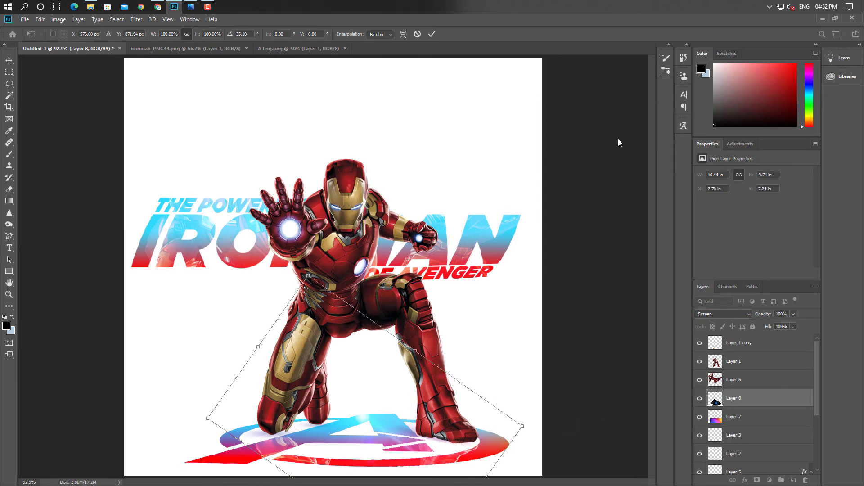
{"action": "left_click_drag", "start_coordinate": [354, 427], "coordinate": [355, 416]}
{"action": "left_click_drag", "start_coordinate": [385, 417], "coordinate": [390, 416]}
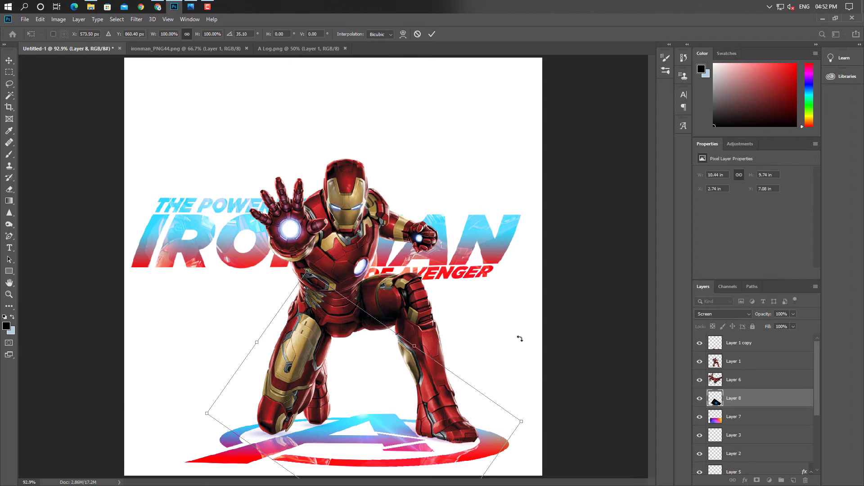
{"action": "left_click_drag", "start_coordinate": [555, 424], "coordinate": [543, 480]}
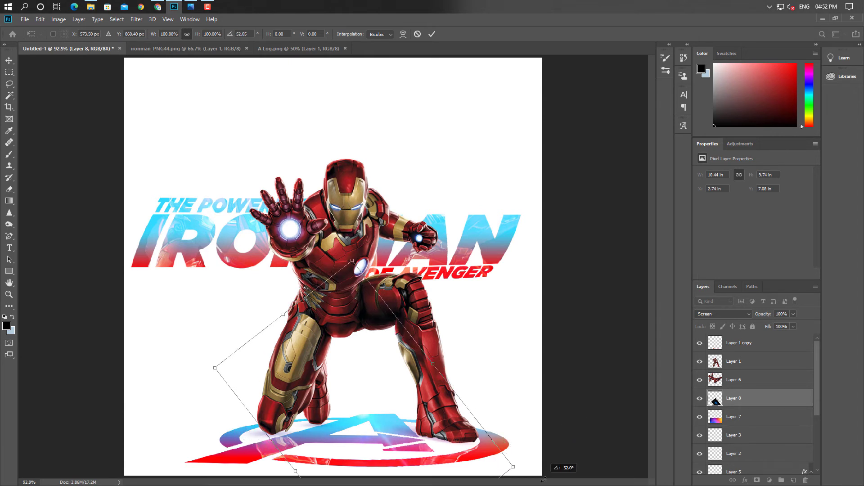
{"action": "key", "text": "Return"}
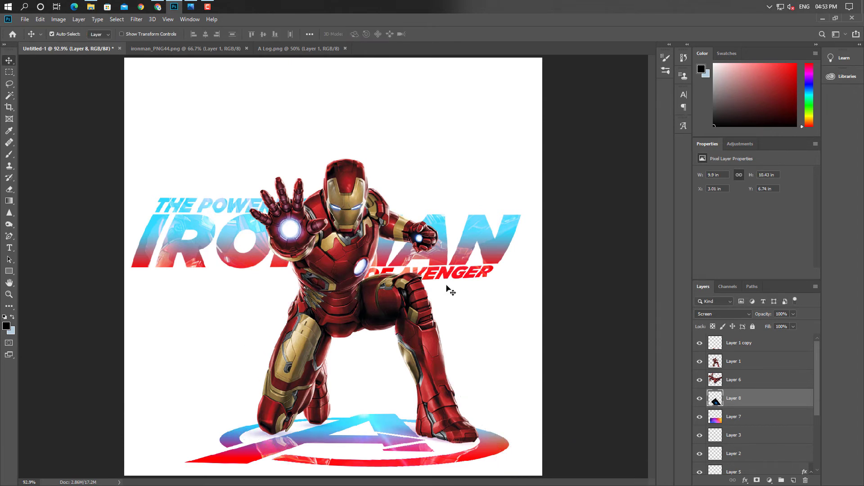
Apply the Camera Raw Filter to the kneeling Iron Man layer with Temperature -21, Exposure +0.20 and Highlights +31
{"action": "left_click", "coordinate": [328, 254]}
{"action": "left_click", "coordinate": [152, 20]}
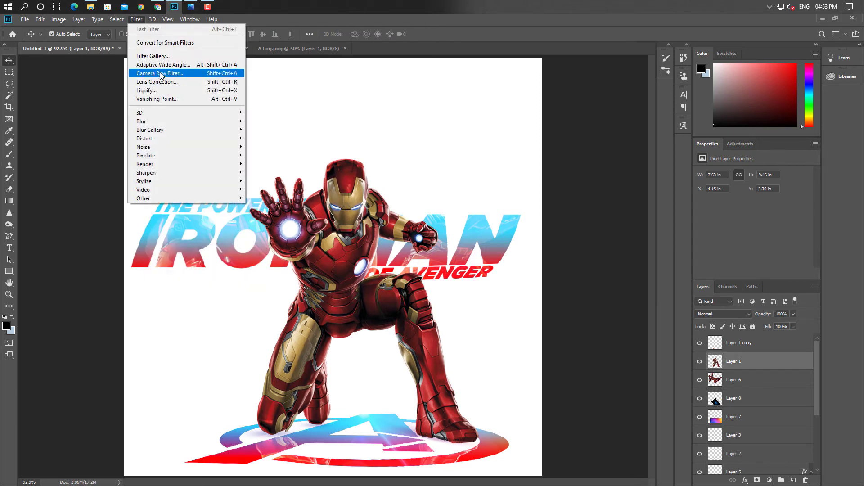
{"action": "left_click", "coordinate": [165, 75]}
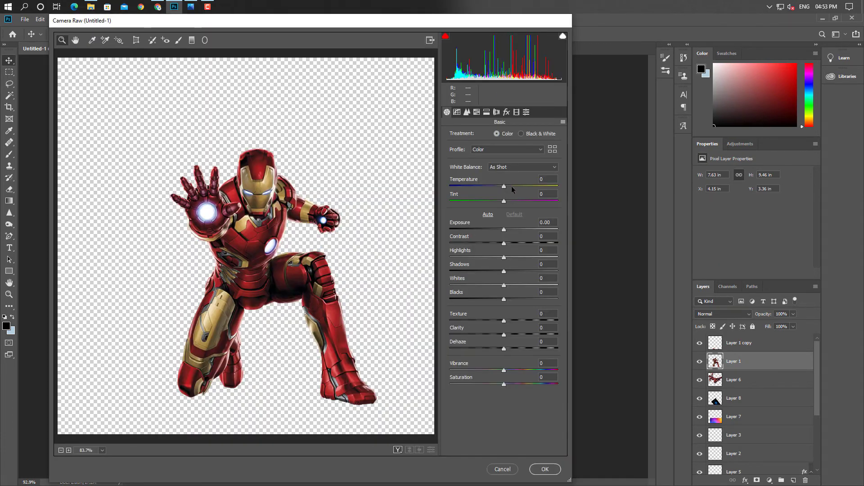
{"action": "left_click_drag", "start_coordinate": [504, 186], "coordinate": [494, 188]}
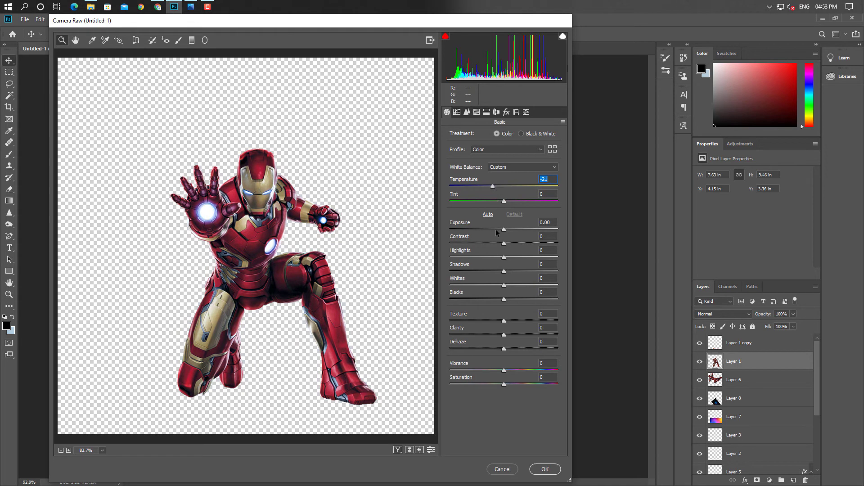
{"action": "left_click_drag", "start_coordinate": [498, 230], "coordinate": [506, 231]}
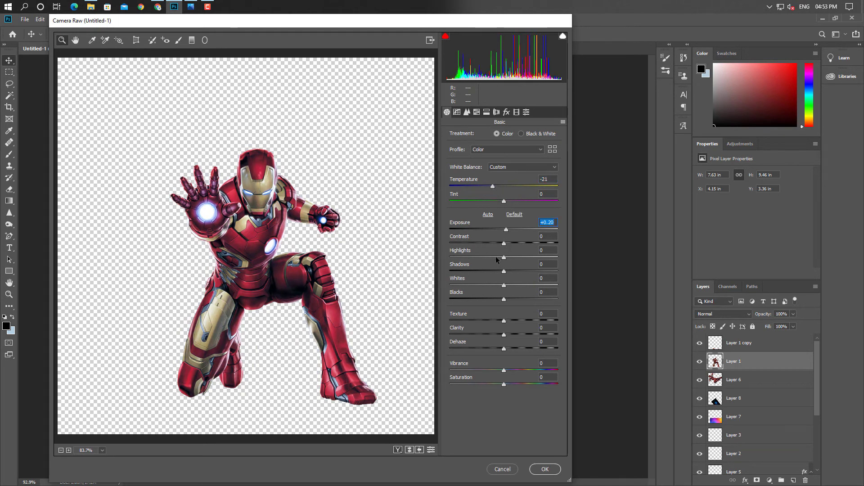
{"action": "left_click_drag", "start_coordinate": [497, 260], "coordinate": [518, 260]}
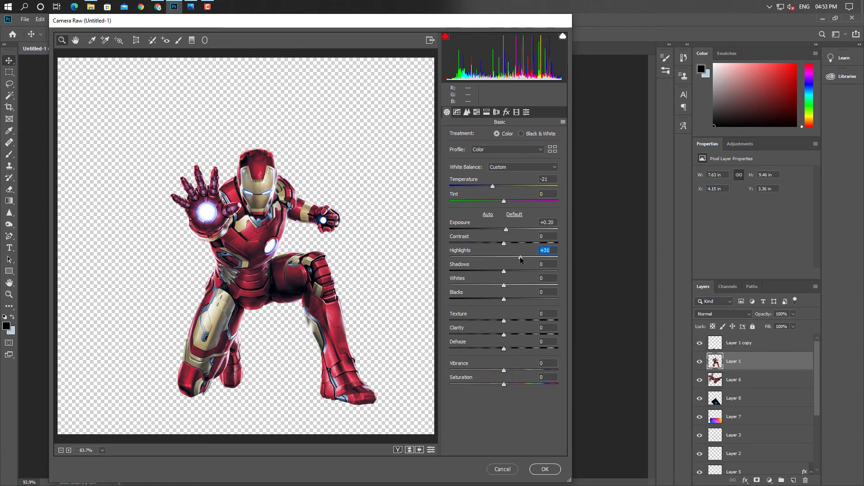
{"action": "left_click", "coordinate": [546, 472]}
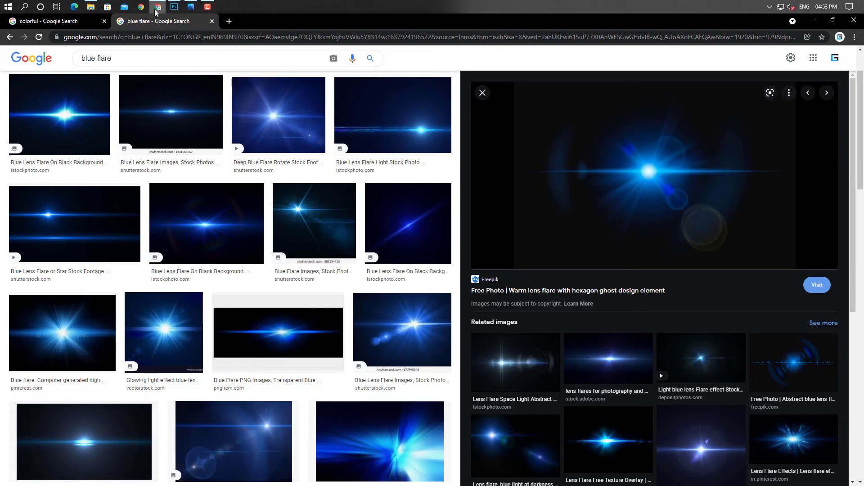
Switch to the browser's blue flare results and copy the Blue Flare Flickering Star image
{"action": "left_click", "coordinate": [158, 6]}
{"action": "scroll", "coordinate": [184, 243], "scroll_direction": "down", "scroll_amount": 5}
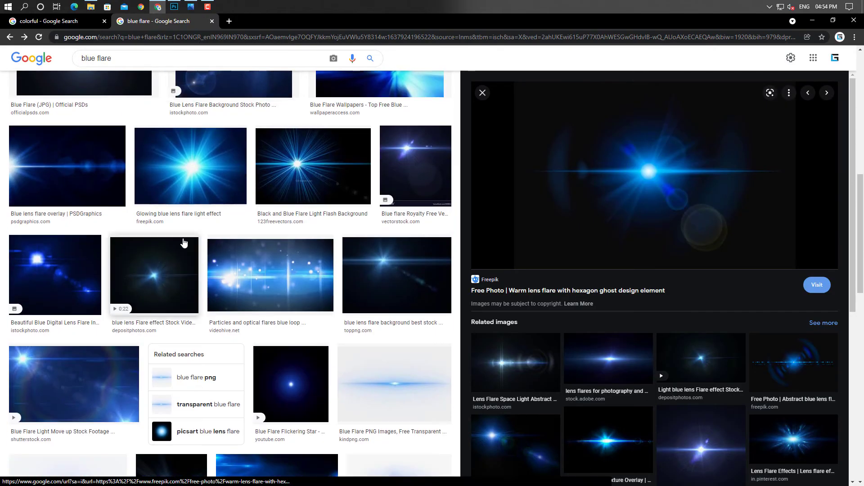
{"action": "scroll", "coordinate": [184, 243], "scroll_direction": "down", "scroll_amount": 1}
{"action": "left_click", "coordinate": [280, 337]}
{"action": "right_click", "coordinate": [629, 184]}
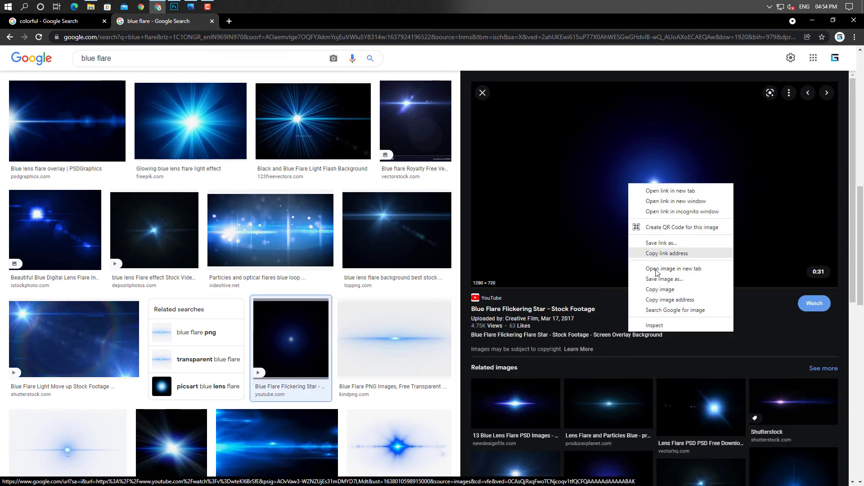
{"action": "left_click", "coordinate": [660, 289]}
Switch to Photoshop, paste the flare, set its blend mode to Screen and move it onto the raised palm's repulsor, checking the effect
{"action": "left_click", "coordinate": [174, 7]}
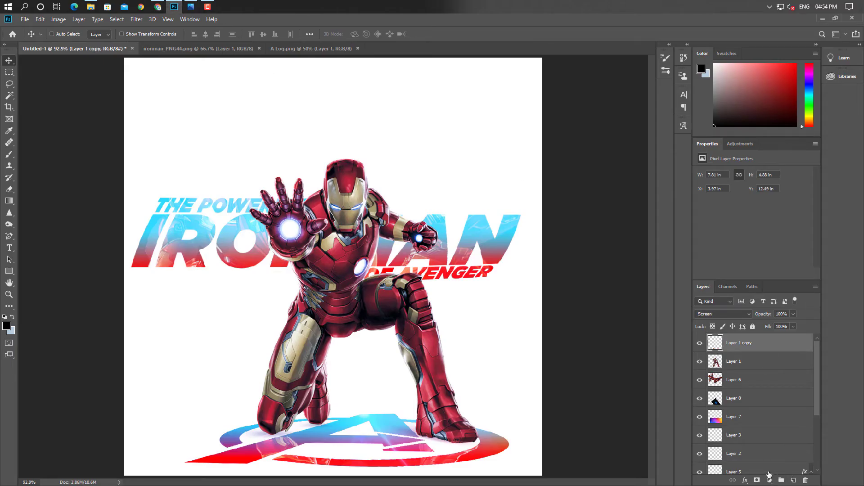
{"action": "key", "text": "ctrl+v"}
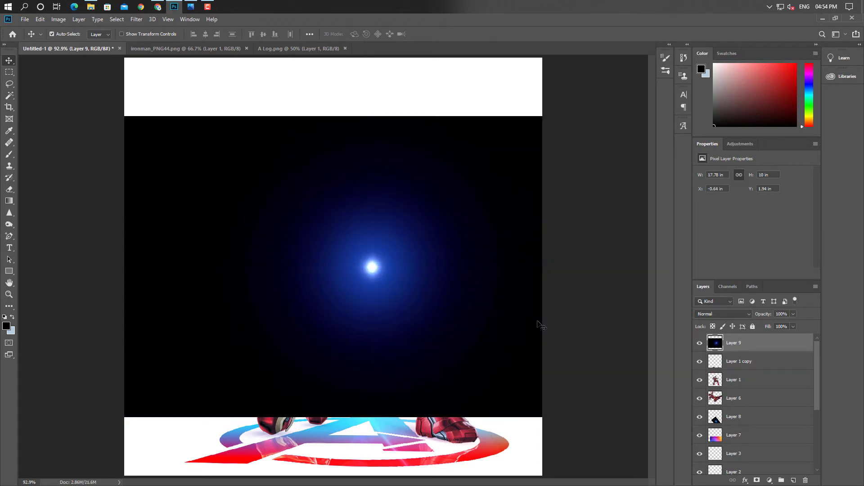
{"action": "left_click", "coordinate": [743, 313]}
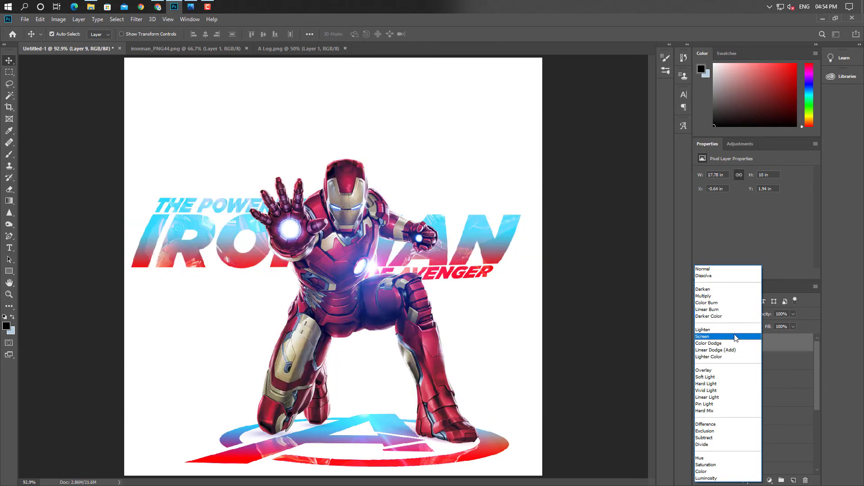
{"action": "left_click", "coordinate": [736, 338]}
{"action": "left_click_drag", "start_coordinate": [356, 262], "coordinate": [295, 226]}
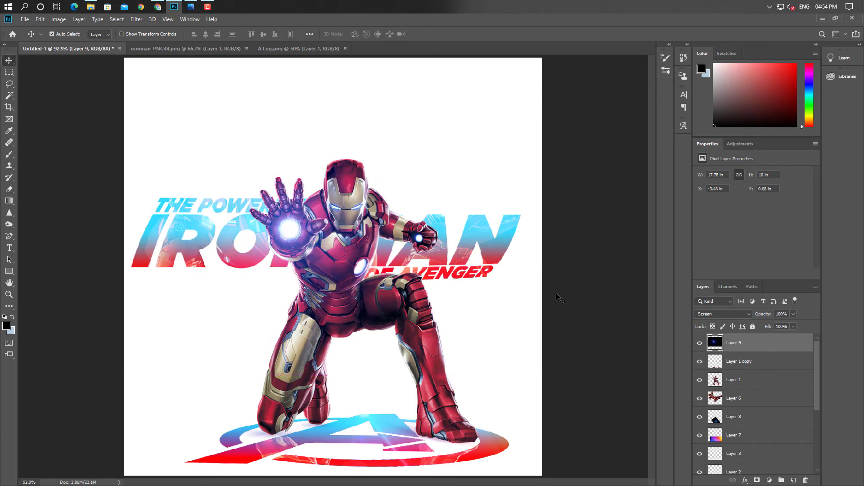
{"action": "left_click", "coordinate": [695, 347]}
{"action": "left_click", "coordinate": [696, 348]}
{"action": "left_click", "coordinate": [696, 347]}
{"action": "left_click", "coordinate": [696, 348]}
Duplicate the palm flare, place the copy on the chest reactor and narrow it to about 56% width
{"action": "key", "text": "ctrl+j"}
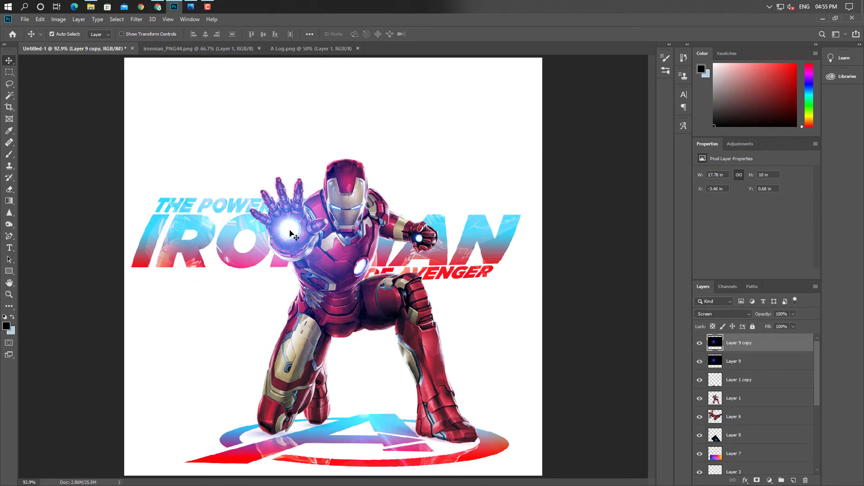
{"action": "left_click_drag", "start_coordinate": [287, 232], "coordinate": [358, 270]}
{"action": "key", "text": "ctrl+t"}
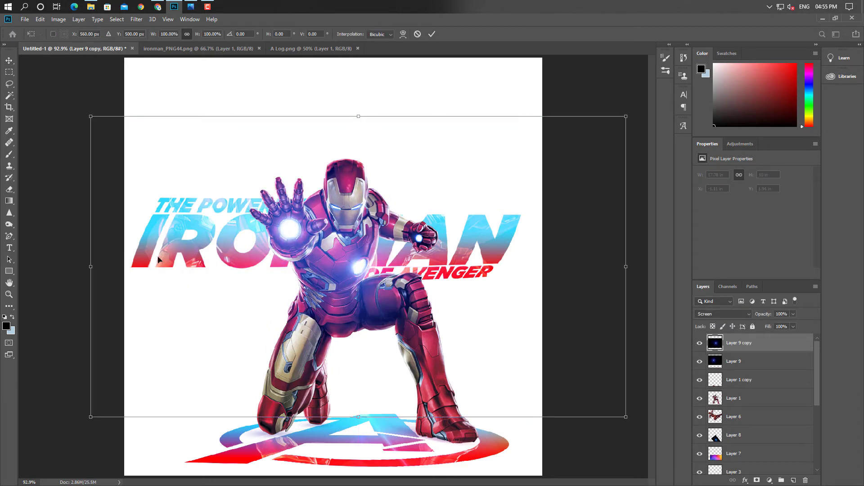
{"action": "left_click_drag", "start_coordinate": [364, 288], "coordinate": [365, 288]}
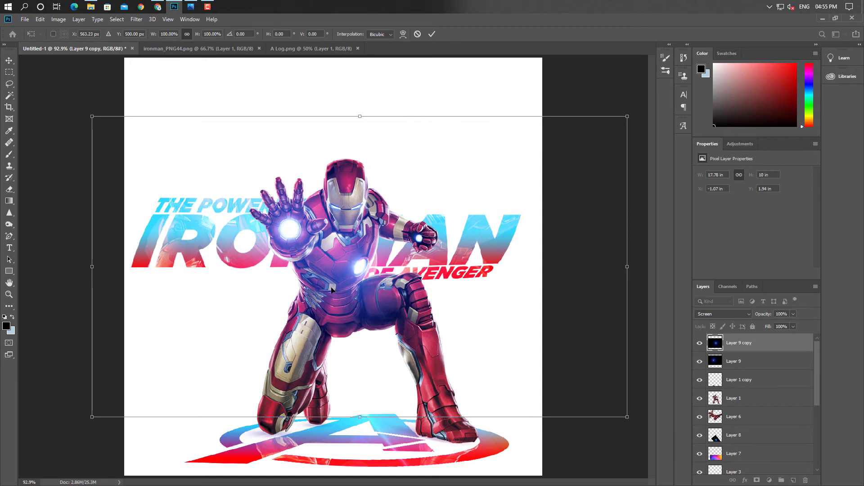
{"action": "left_click_drag", "start_coordinate": [92, 267], "coordinate": [324, 268]}
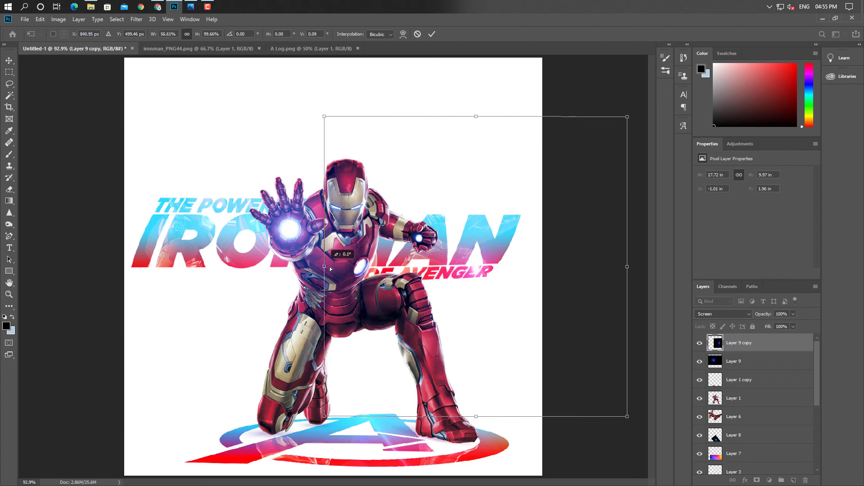
{"action": "left_click_drag", "start_coordinate": [472, 273], "coordinate": [370, 272]}
Rotate the chest flare about 32°, narrow it to about 51% width, fine-tune its position on the reactor and apply the transform
{"action": "left_click_drag", "start_coordinate": [537, 449], "coordinate": [403, 485]}
{"action": "left_click_drag", "start_coordinate": [402, 305], "coordinate": [398, 307]}
{"action": "left_click_drag", "start_coordinate": [454, 383], "coordinate": [453, 382]}
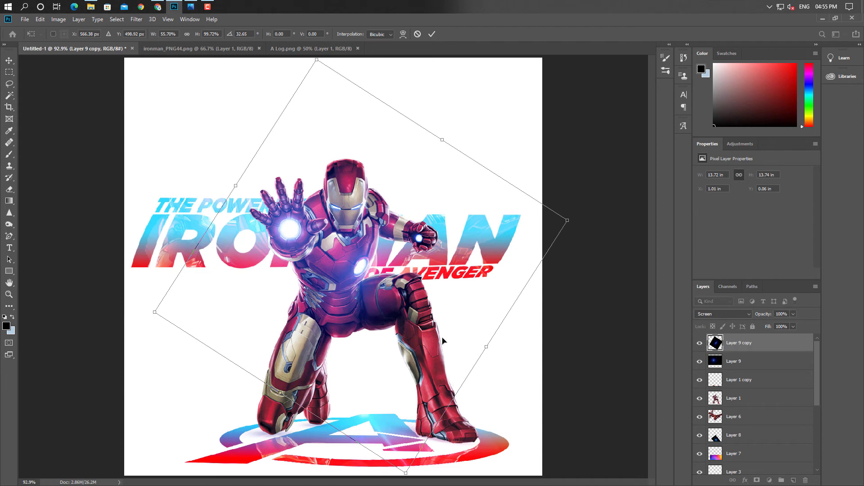
{"action": "left_click_drag", "start_coordinate": [485, 348], "coordinate": [467, 331]}
{"action": "left_click_drag", "start_coordinate": [354, 261], "coordinate": [364, 264]}
{"action": "key", "text": "Down"}
{"action": "key", "text": "Down"}
{"action": "key", "text": "Down"}
{"action": "key", "text": "Down"}
{"action": "key", "text": "Down"}
{"action": "key", "text": "Down"}
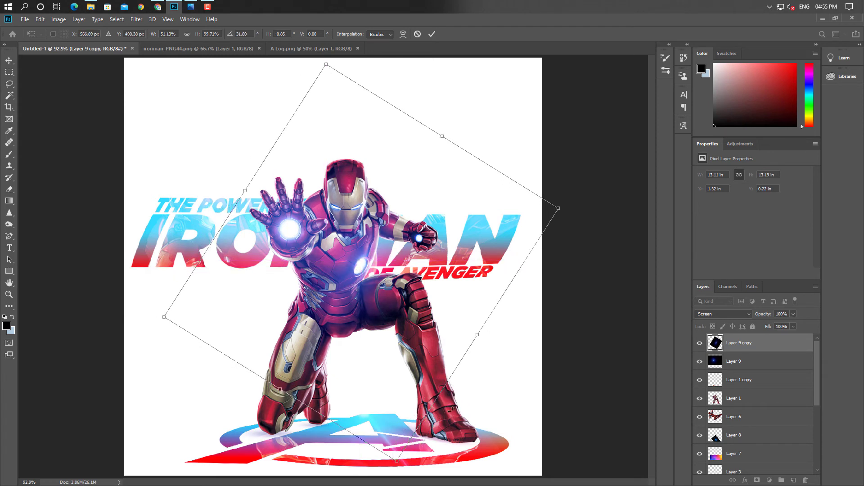
{"action": "key", "text": "Left"}
{"action": "key", "text": "Return"}
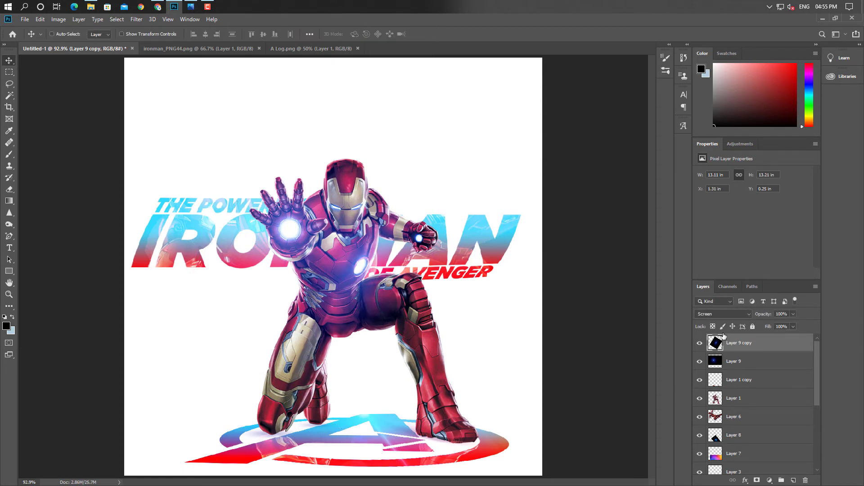
Duplicate the palm flare layer and shift the copy horizontally across to the forearm beside the fist
{"action": "left_click", "coordinate": [740, 364]}
{"action": "key", "text": "ctrl+j"}
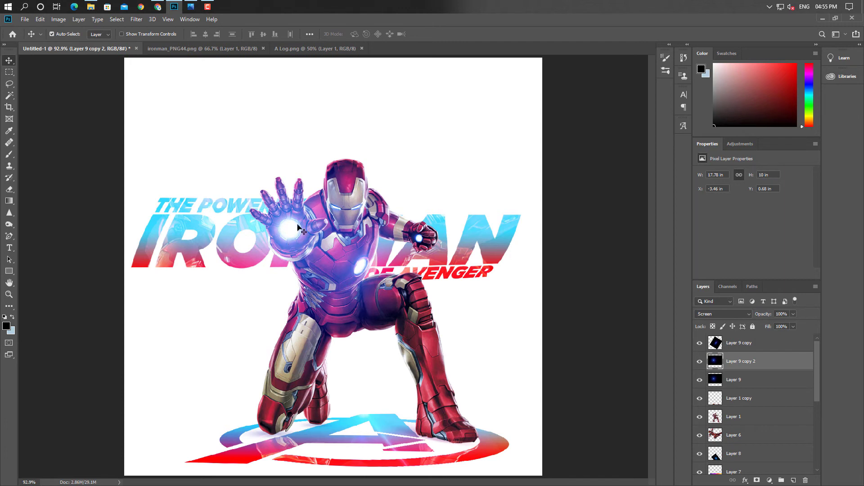
{"action": "left_click_drag", "start_coordinate": [298, 228], "coordinate": [382, 230]}
{"action": "key", "text": "ctrl+z"}
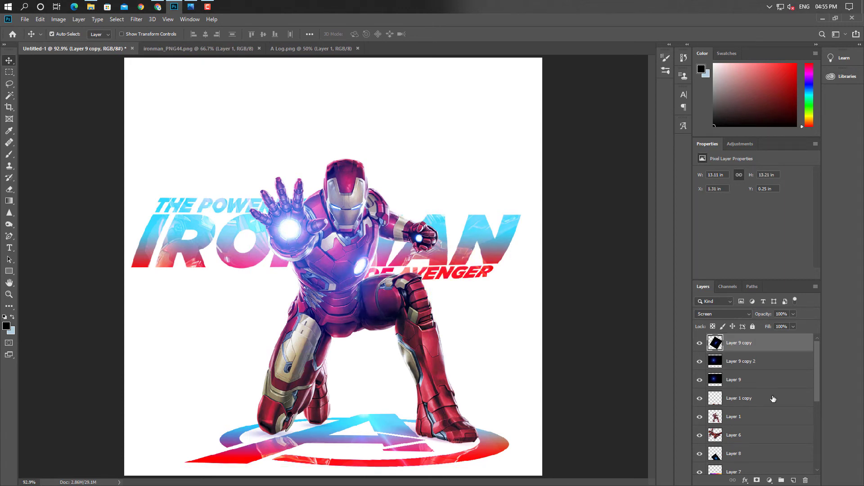
{"action": "left_click", "coordinate": [752, 365]}
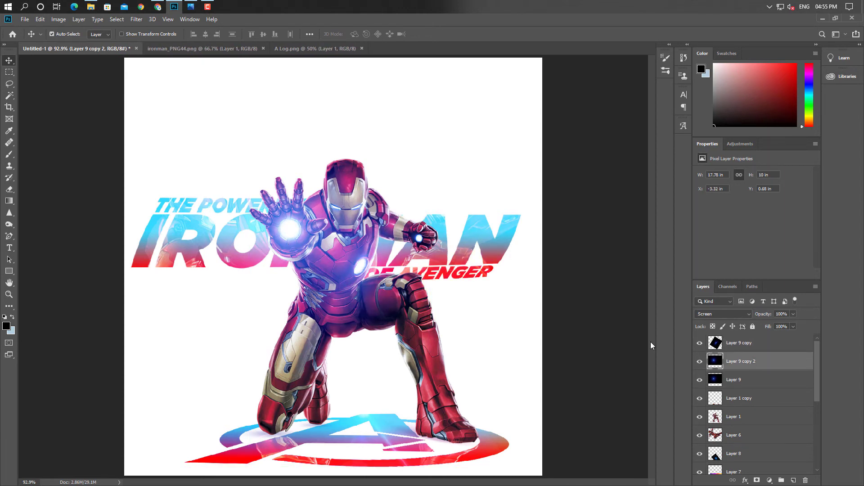
{"action": "key", "text": "shift+Right"}
{"action": "key", "text": "shift+Right"}
{"action": "key", "text": "shift+Right"}
{"action": "key", "text": "shift+Right"}
{"action": "key", "text": "shift+Right"}
{"action": "key", "text": "shift+Right"}
{"action": "key", "text": "shift+Right"}
{"action": "key", "text": "shift+Right"}
{"action": "key", "text": "shift+Right"}
{"action": "key", "text": "shift+Right"}
{"action": "key", "text": "shift+Right"}
{"action": "key", "text": "shift+Right"}
{"action": "key", "text": "shift+Right"}
{"action": "key", "text": "shift+Right"}
{"action": "key", "text": "shift+Right"}
{"action": "key", "text": "shift+Right"}
{"action": "key", "text": "shift+Right"}
{"action": "key", "text": "shift+Right"}
{"action": "key", "text": "shift+Right"}
{"action": "key", "text": "shift+Right"}
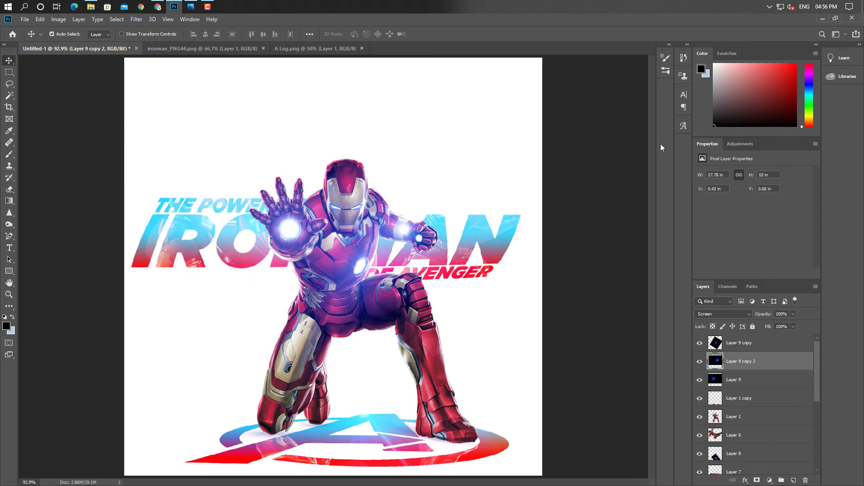
Scale the copied flare down to about 47% and move it onto the fist's glowing repulsor
{"action": "key", "text": "ctrl+t"}
{"action": "left_click_drag", "start_coordinate": [137, 77], "coordinate": [399, 225]}
{"action": "left_click_drag", "start_coordinate": [521, 299], "coordinate": [405, 235]}
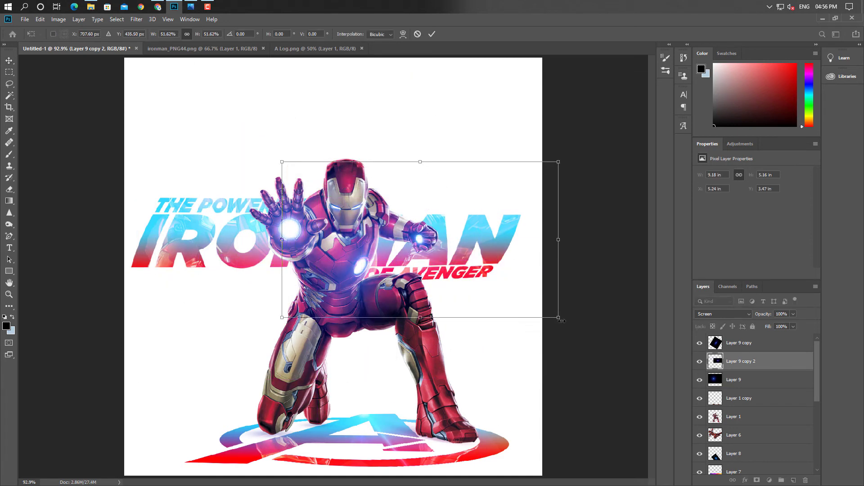
{"action": "left_click_drag", "start_coordinate": [561, 320], "coordinate": [538, 309]}
{"action": "key", "text": "ctrl+plus"}
{"action": "key", "text": "ctrl+plus"}
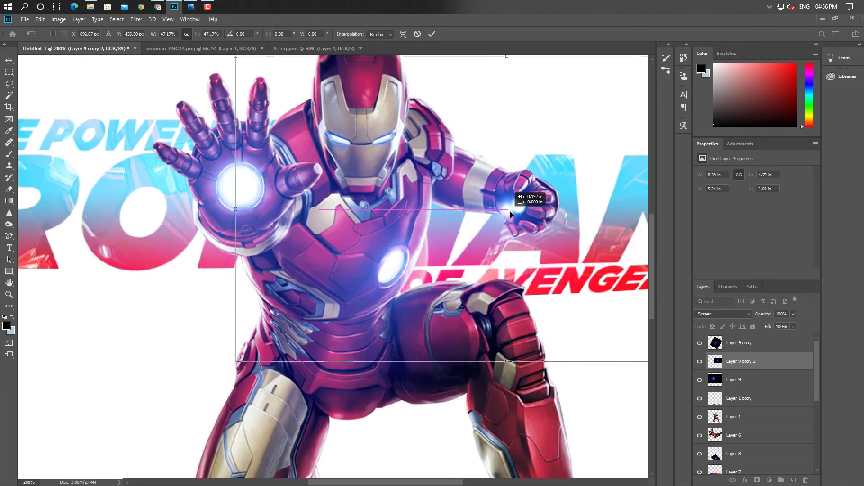
{"action": "left_click_drag", "start_coordinate": [510, 214], "coordinate": [517, 211]}
{"action": "key", "text": "ctrl+minus"}
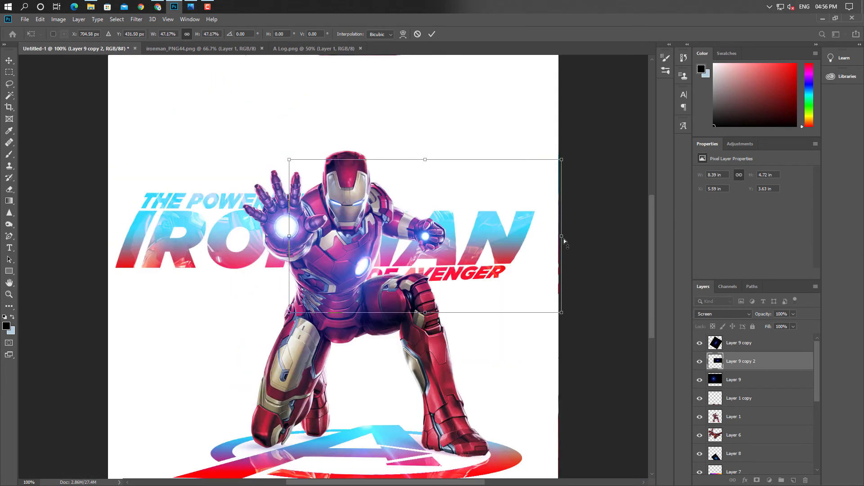
Narrow the fist flare to about 37% width, fine-tune its position on the repulsor and apply the transform
{"action": "left_click_drag", "start_coordinate": [563, 239], "coordinate": [498, 234]}
{"action": "left_click_drag", "start_coordinate": [409, 245], "coordinate": [436, 242]}
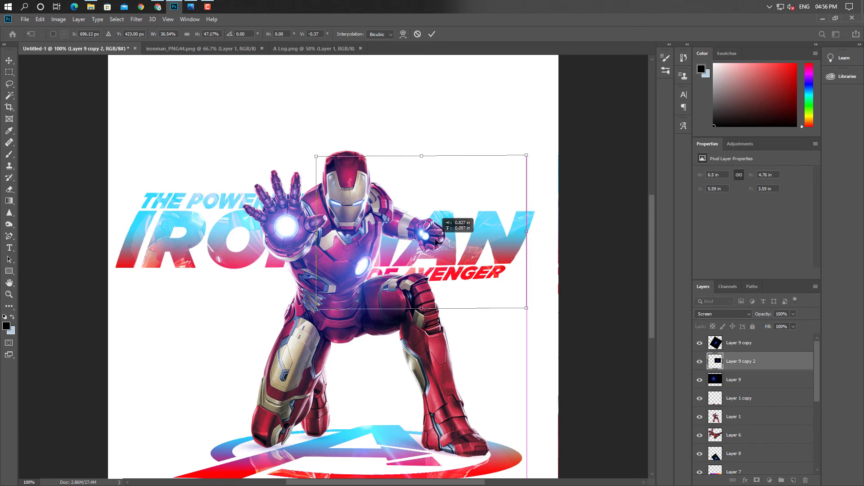
{"action": "key", "text": "Down"}
{"action": "key", "text": "Down"}
{"action": "key", "text": "Down"}
{"action": "key", "text": "Down"}
{"action": "key", "text": "Down"}
{"action": "key", "text": "Right"}
{"action": "key", "text": "Right"}
{"action": "key", "text": "Right"}
{"action": "key", "text": "Right"}
{"action": "key", "text": "Right"}
{"action": "key", "text": "Right"}
{"action": "key", "text": "Right"}
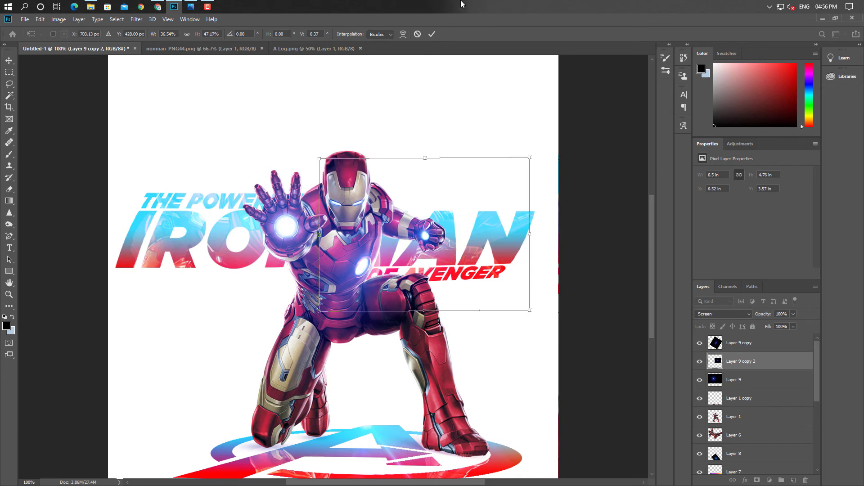
{"action": "key", "text": "Down"}
{"action": "key", "text": "Down"}
{"action": "key", "text": "Right"}
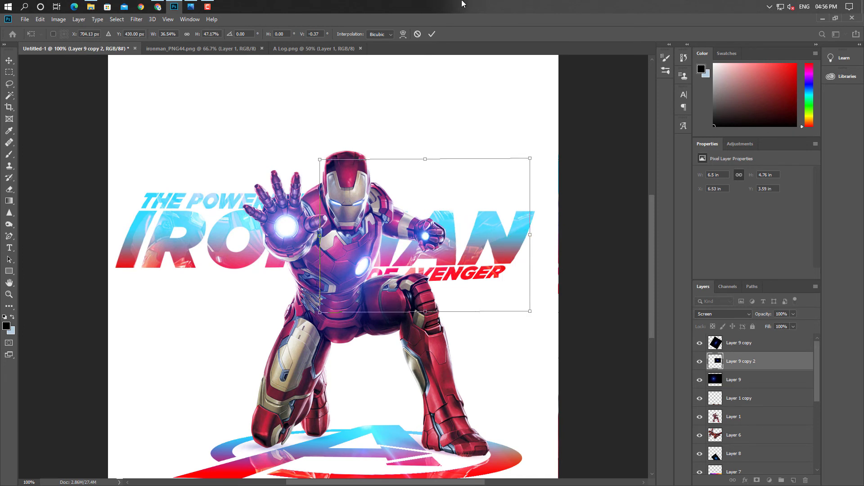
{"action": "key", "text": "Return"}
Duplicate the palm flare, flatten the copy to about 31% height and place it over the eye nearer the fist
{"action": "left_click", "coordinate": [780, 343]}
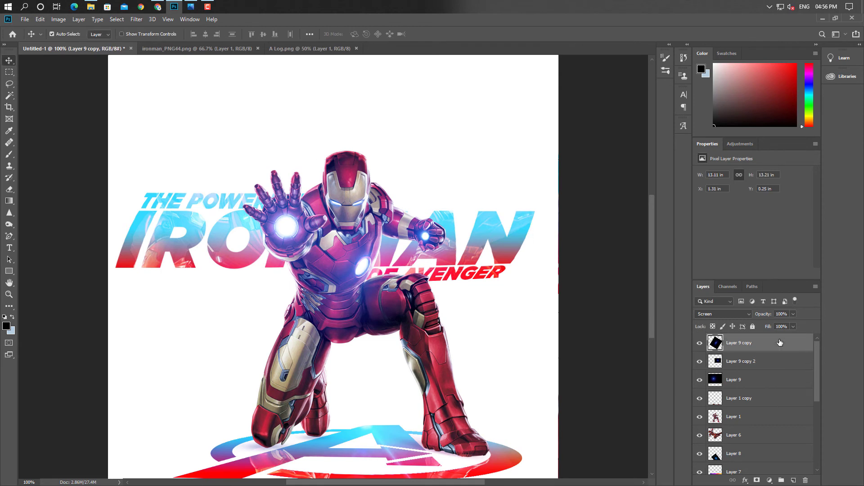
{"action": "left_click", "coordinate": [750, 379]}
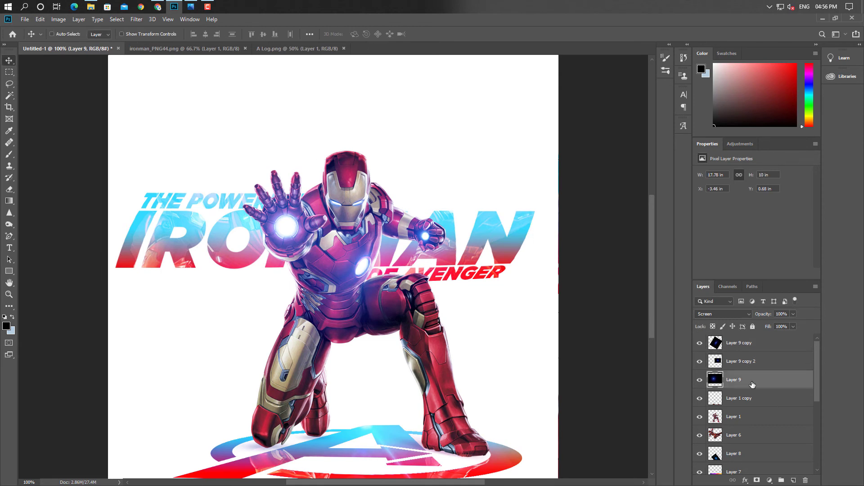
{"action": "key", "text": "ctrl+j"}
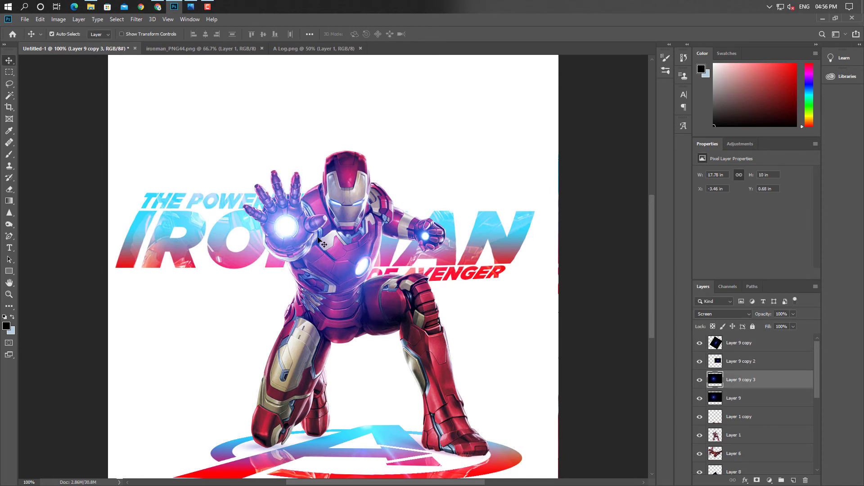
{"action": "left_click_drag", "start_coordinate": [322, 243], "coordinate": [386, 243]}
{"action": "key", "text": "ctrl+t"}
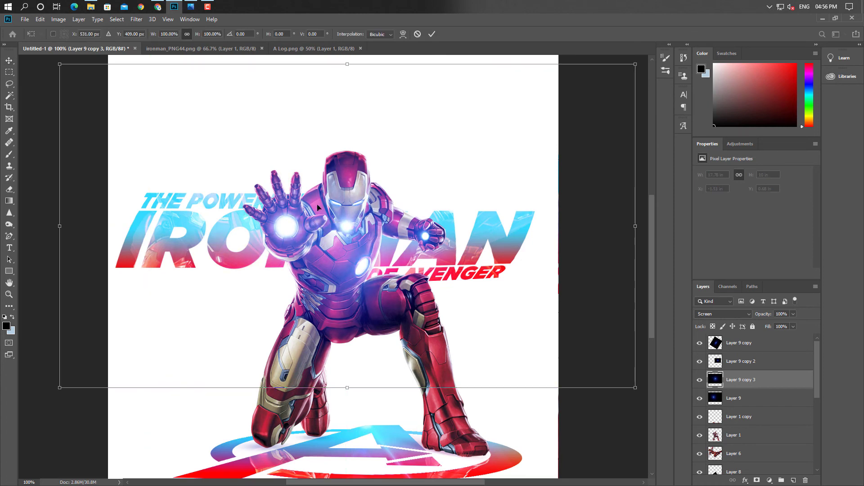
{"action": "left_click_drag", "start_coordinate": [344, 393], "coordinate": [355, 163]}
{"action": "left_click_drag", "start_coordinate": [359, 132], "coordinate": [372, 219]}
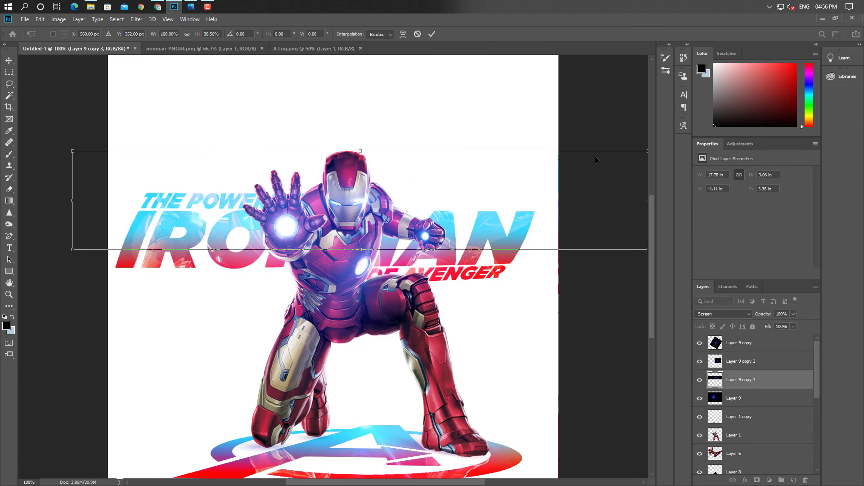
Scale the face flare down to about 65% width and 20% height, and bring it back over the mask
{"action": "left_click_drag", "start_coordinate": [67, 149], "coordinate": [270, 184]}
{"action": "key", "text": "ctrl+plus"}
{"action": "key", "text": "ctrl+plus"}
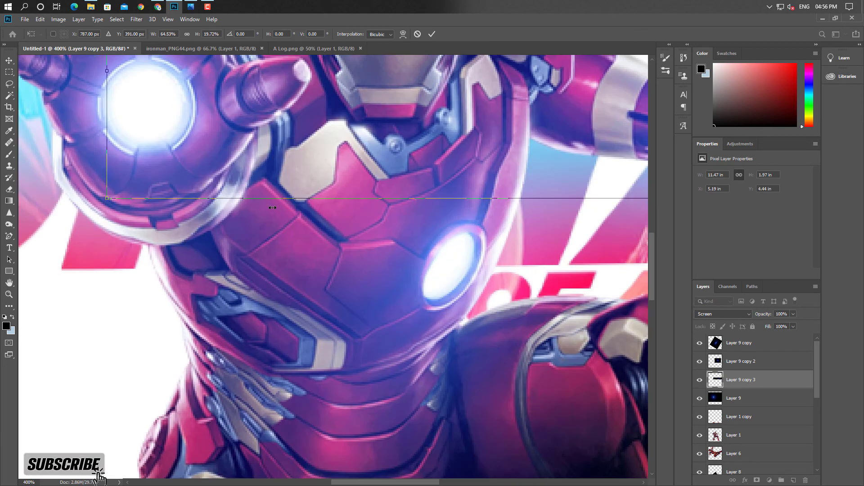
{"action": "left_click_drag", "start_coordinate": [373, 129], "coordinate": [19, 141]}
{"action": "key", "text": "ctrl+minus"}
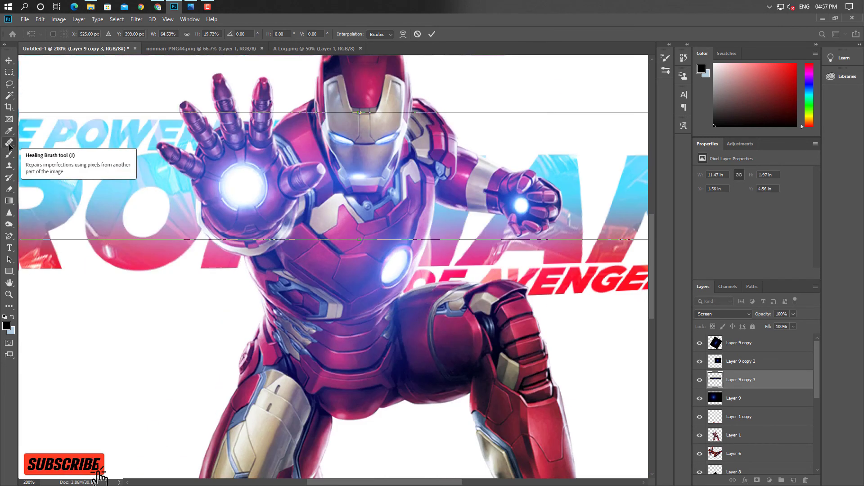
Rotate the flare to about -19°, shrink it to about 54% by 18%, align it with the eye nearer the fist and apply
{"action": "mouse_move", "coordinate": [154, 35]}
{"action": "left_mouse_down"}
{"action": "mouse_move", "coordinate": [136, 36]}
{"action": "mouse_move", "coordinate": [148, 36]}
{"action": "left_mouse_up"}
{"action": "left_click_drag", "start_coordinate": [360, 113], "coordinate": [360, 127]}
{"action": "left_click_drag", "start_coordinate": [435, 187], "coordinate": [454, 155]}
{"action": "left_click_drag", "start_coordinate": [57, 215], "coordinate": [115, 291]}
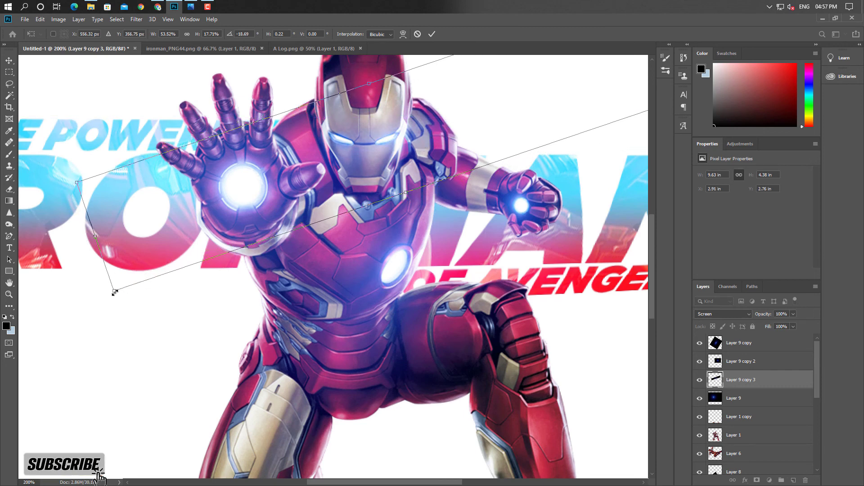
{"action": "left_click_drag", "start_coordinate": [400, 142], "coordinate": [402, 153]}
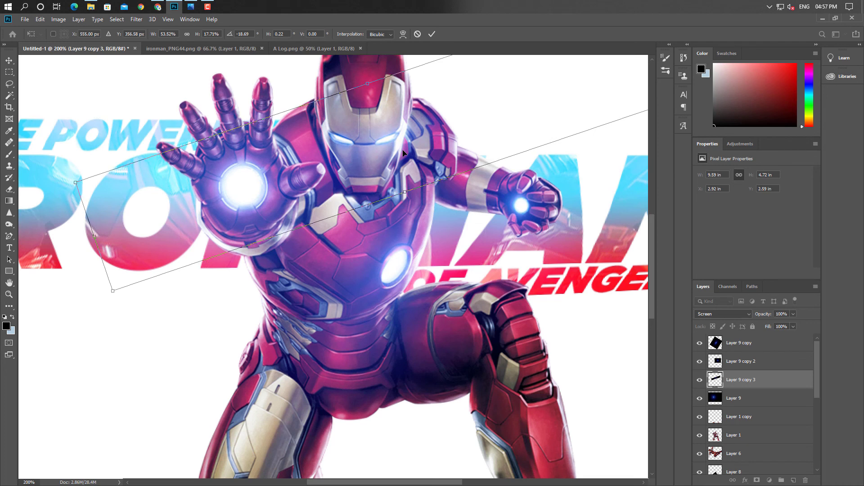
{"action": "key", "text": "Return"}
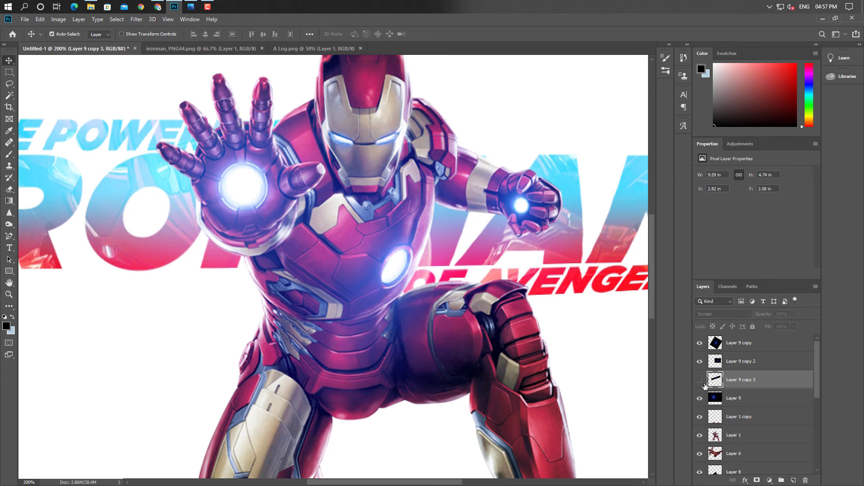
Duplicate the eye flare, move the copy over the eye nearer the open palm, rotate it about 25° and apply the transform
{"action": "key", "text": "ctrl+j"}
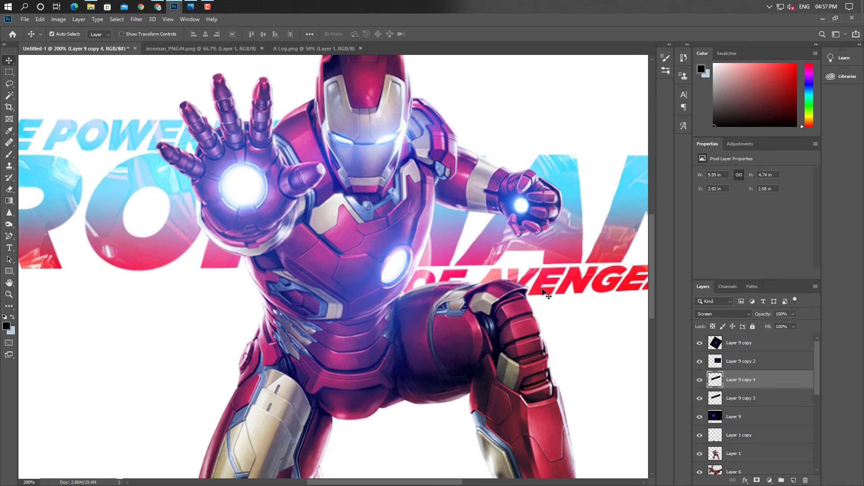
{"action": "key", "text": "shift+Left"}
{"action": "key", "text": "shift+Left"}
{"action": "key", "text": "shift+Left"}
{"action": "key", "text": "shift+Left"}
{"action": "key", "text": "ctrl+t"}
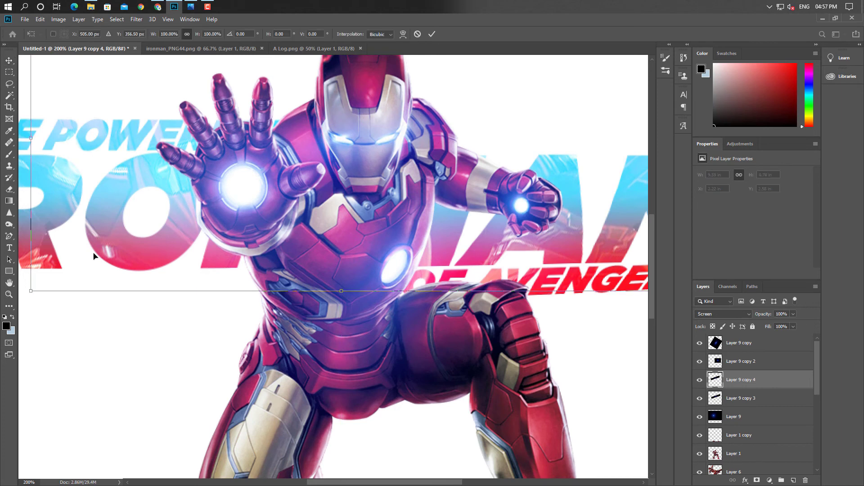
{"action": "left_click_drag", "start_coordinate": [36, 306], "coordinate": [122, 183]}
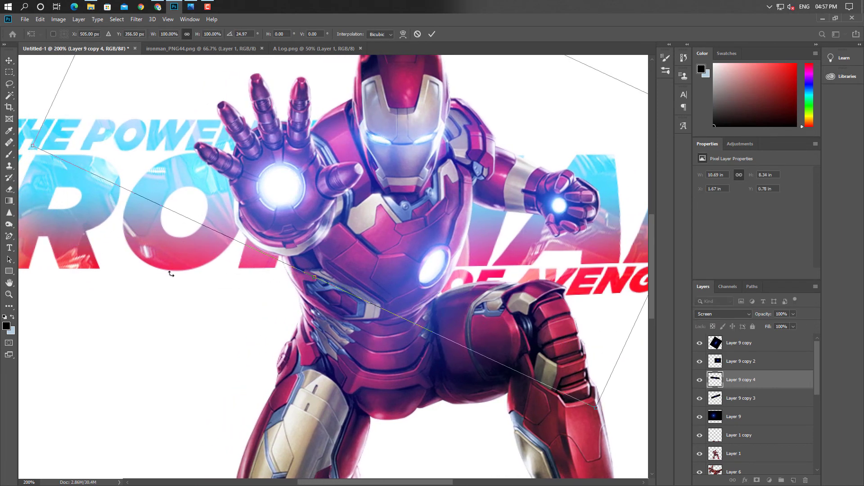
{"action": "key", "text": "Return"}
{"action": "left_click", "coordinate": [700, 381]}
{"action": "left_click", "coordinate": [699, 380]}
{"action": "left_click", "coordinate": [701, 399]}
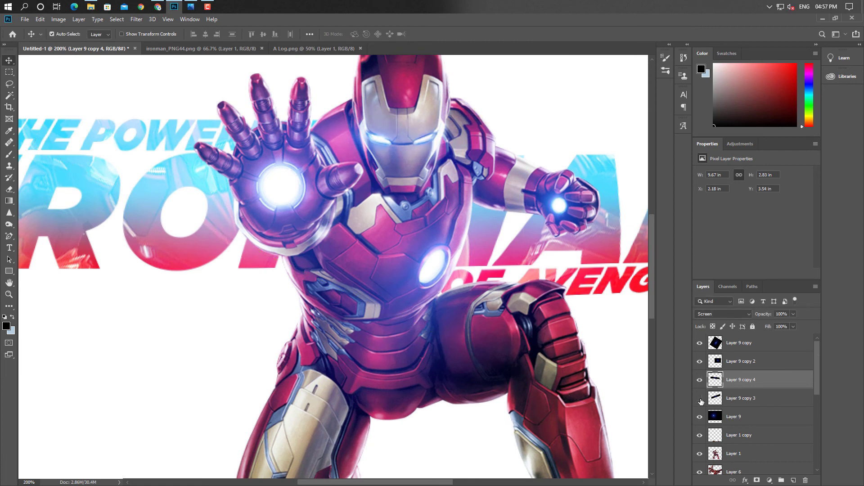
{"action": "left_click", "coordinate": [700, 399]}
{"action": "key", "text": "ctrl+minus"}
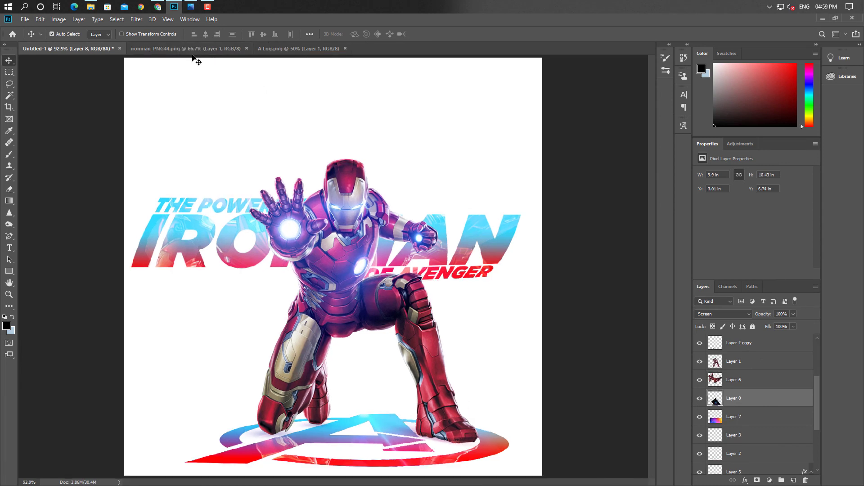
Switch to Chrome, copy the iStock Blue Lens Flare Light image from the blue flare search results, and return to Photoshop
{"action": "key", "text": "alt+Tab"}
{"action": "scroll", "coordinate": [187, 283], "scroll_direction": "up", "scroll_amount": 5}
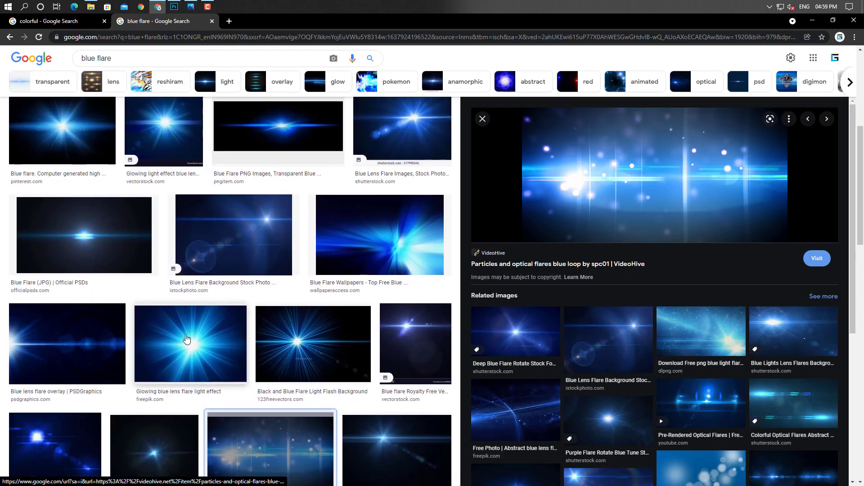
{"action": "scroll", "coordinate": [187, 338], "scroll_direction": "up", "scroll_amount": 6}
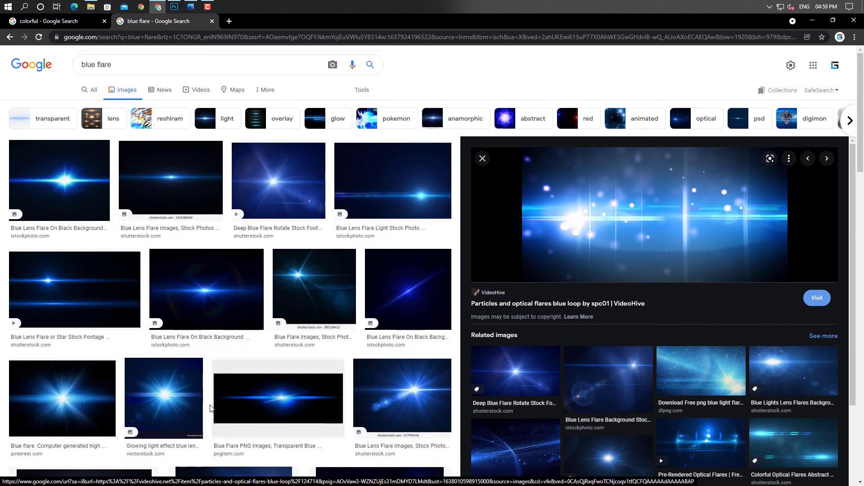
{"action": "left_click", "coordinate": [393, 189]}
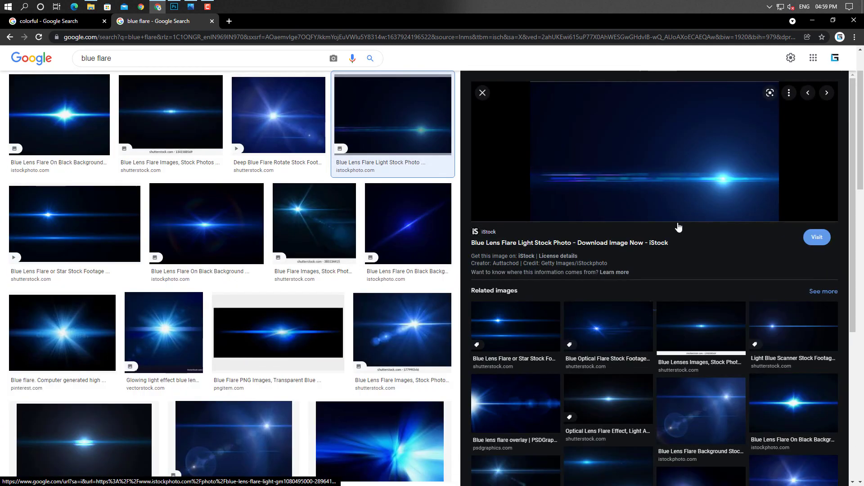
{"action": "right_click", "coordinate": [657, 168]}
{"action": "left_click", "coordinate": [675, 270]}
{"action": "key", "text": "alt+Tab"}
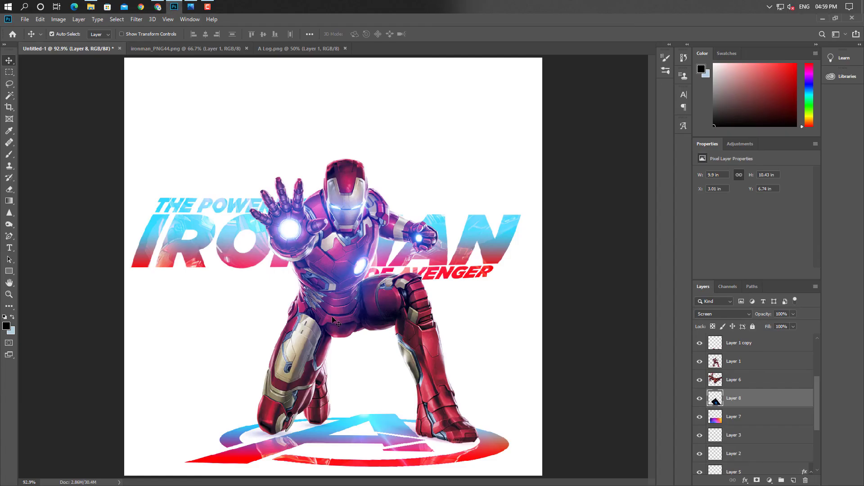
Paste the lens flare image behind the figure, stretch it to about 170% by 100% across the lettering and rotate it about -2°
{"action": "key", "text": "ctrl+v"}
{"action": "key", "text": "ctrl+t"}
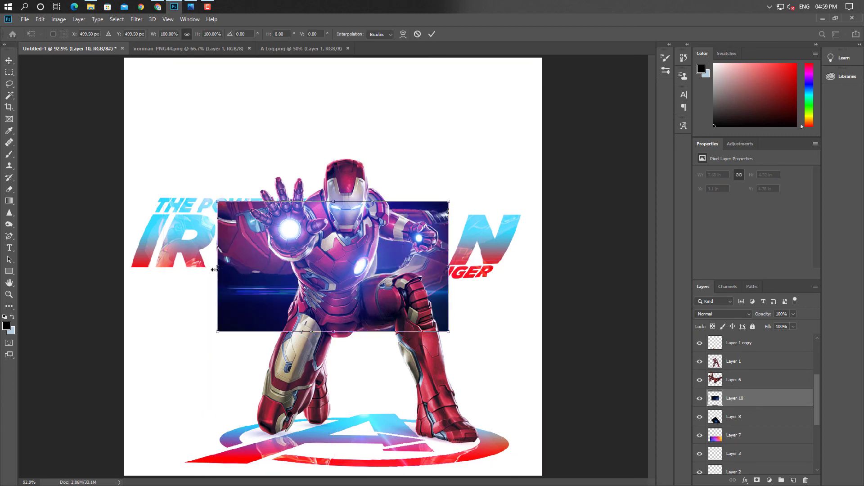
{"action": "left_click_drag", "start_coordinate": [211, 266], "coordinate": [107, 262]}
{"action": "left_click_drag", "start_coordinate": [255, 305], "coordinate": [269, 278]}
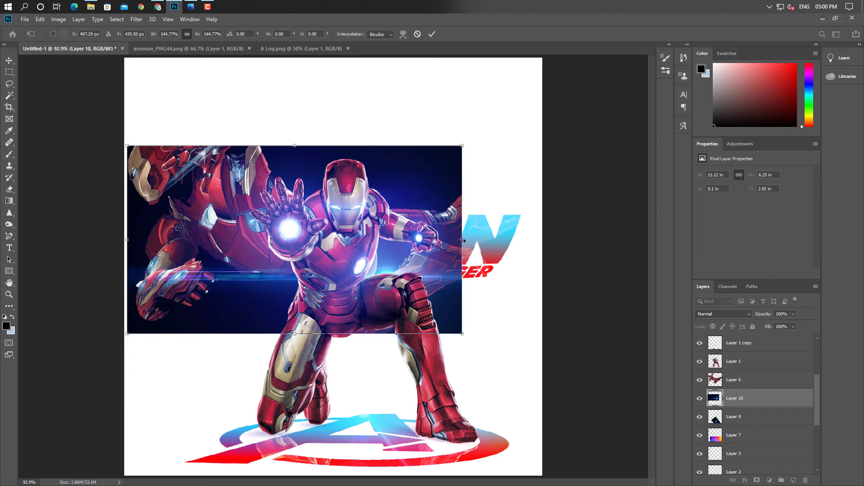
{"action": "left_click_drag", "start_coordinate": [462, 240], "coordinate": [521, 246]}
{"action": "mouse_move", "coordinate": [324, 148]}
{"action": "left_mouse_down"}
{"action": "mouse_move", "coordinate": [326, 203]}
{"action": "mouse_move", "coordinate": [327, 163]}
{"action": "left_mouse_up"}
{"action": "left_click_drag", "start_coordinate": [521, 308], "coordinate": [577, 323]}
Set the pasted flare to Screen at 72% opacity, adjust its placement over the lettering and apply the transform
{"action": "left_click", "coordinate": [747, 314]}
{"action": "left_click", "coordinate": [716, 343]}
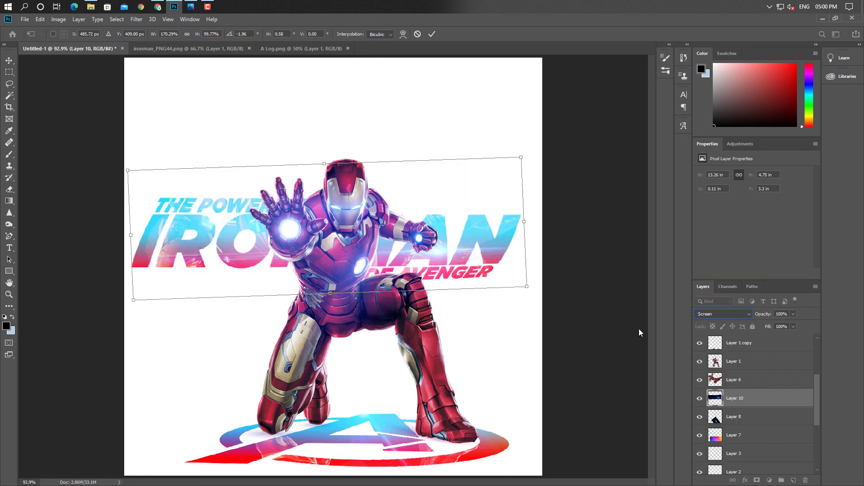
{"action": "left_click_drag", "start_coordinate": [439, 255], "coordinate": [434, 247]}
{"action": "left_click_drag", "start_coordinate": [522, 293], "coordinate": [519, 314]}
{"action": "left_click_drag", "start_coordinate": [473, 256], "coordinate": [533, 261]}
{"action": "left_click_drag", "start_coordinate": [784, 323], "coordinate": [780, 323]}
{"action": "key", "text": "Return"}
{"action": "left_click", "coordinate": [696, 400]}
{"action": "left_click", "coordinate": [699, 399]}
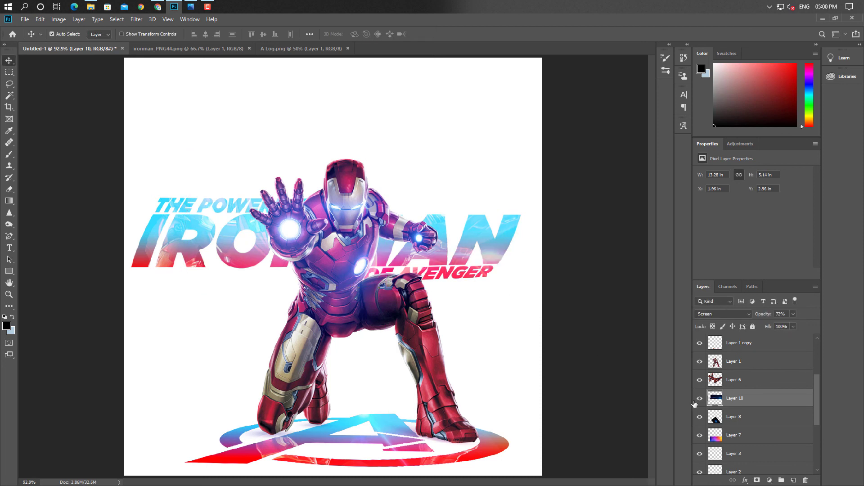
{"action": "left_click", "coordinate": [695, 401]}
{"action": "left_click", "coordinate": [695, 400]}
{"action": "left_click", "coordinate": [625, 411]}
Try to convert the four Layer 9 copy layers into a smart object and undo the conversion
{"action": "scroll", "coordinate": [738, 403], "scroll_direction": "up", "scroll_amount": 3}
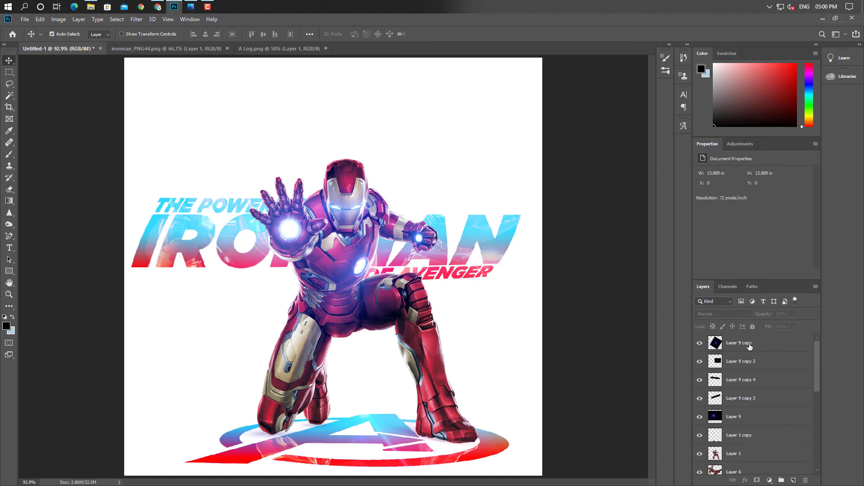
{"action": "left_click", "coordinate": [750, 345]}
{"action": "left_click", "coordinate": [751, 361], "text": "shift"}
{"action": "left_click", "coordinate": [752, 380], "text": "shift"}
{"action": "left_click", "coordinate": [753, 398], "text": "shift"}
{"action": "right_click", "coordinate": [753, 397]}
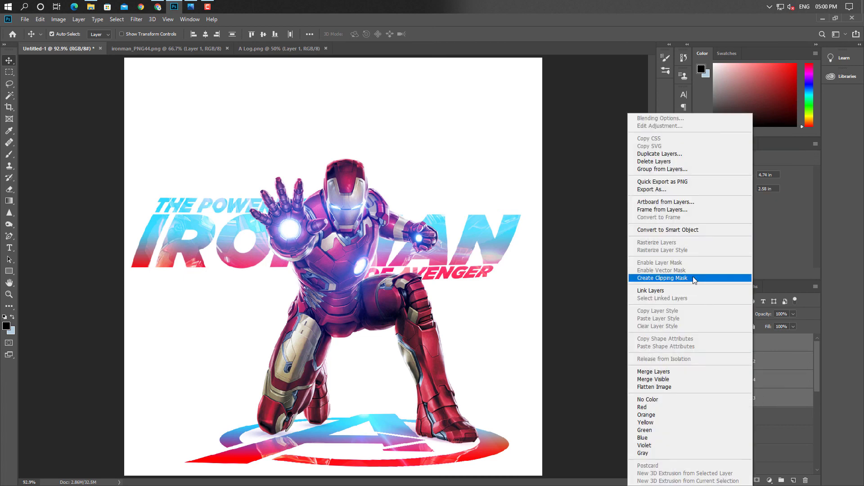
{"action": "left_click", "coordinate": [689, 229]}
{"action": "key", "text": "ctrl+z"}
{"action": "left_click", "coordinate": [599, 208]}
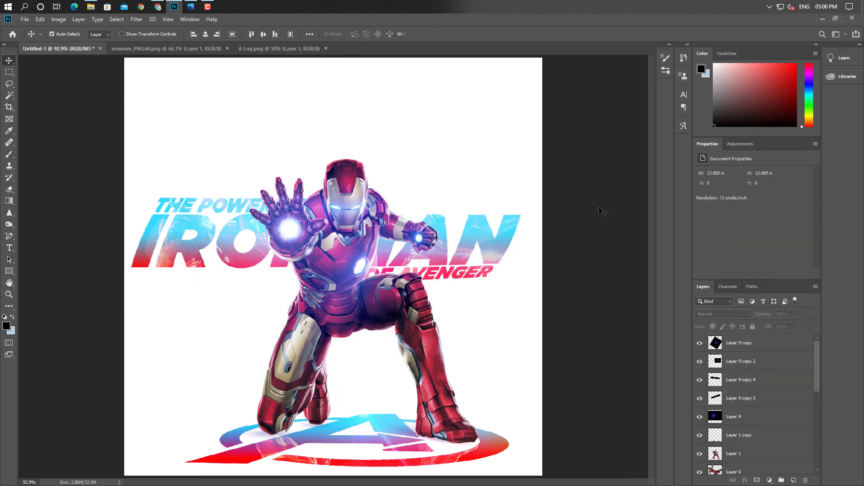
Check Layer 9 copy by toggling its visibility, go down through the flare copies and set Layer 9 copy 3 to 70% opacity
{"action": "left_click", "coordinate": [699, 344]}
{"action": "left_click", "coordinate": [699, 344]}
{"action": "left_click", "coordinate": [699, 344]}
{"action": "left_click", "coordinate": [738, 346]}
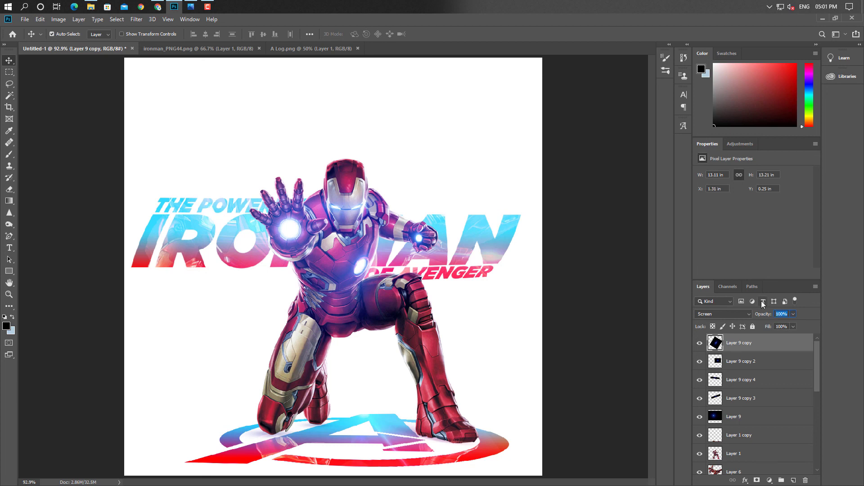
{"action": "key", "text": "alt+bracketleft"}
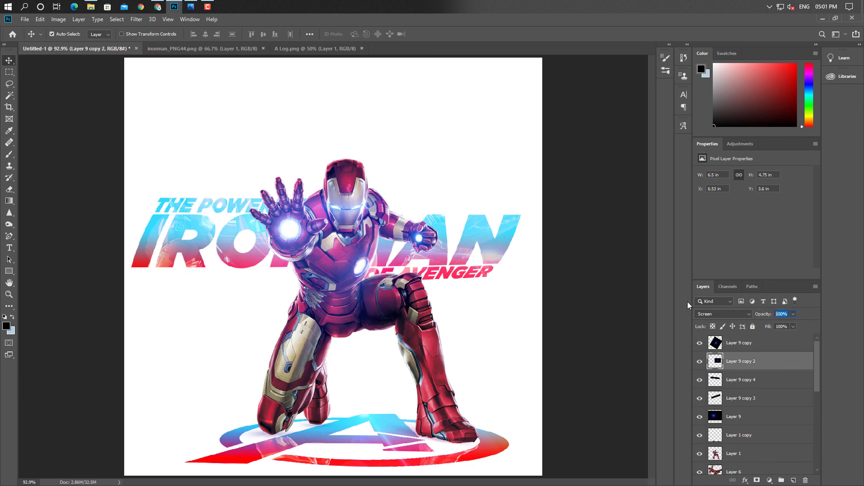
{"action": "key", "text": "alt+bracketleft"}
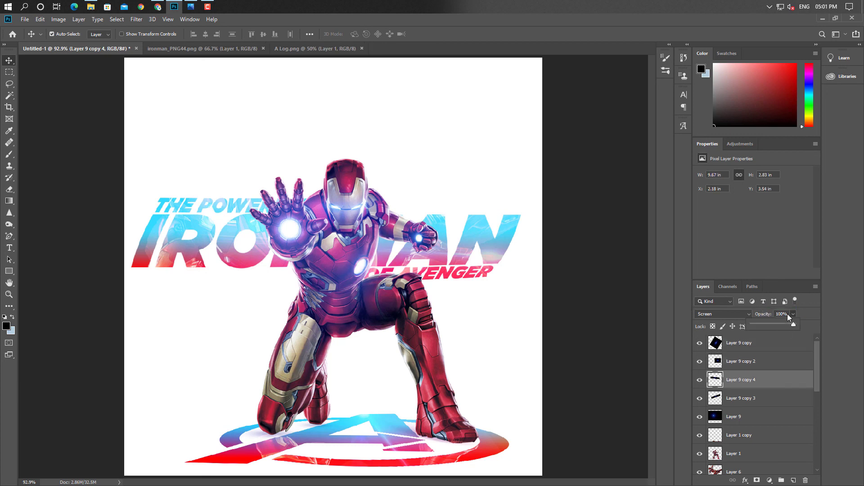
{"action": "key", "text": "alt+bracketleft"}
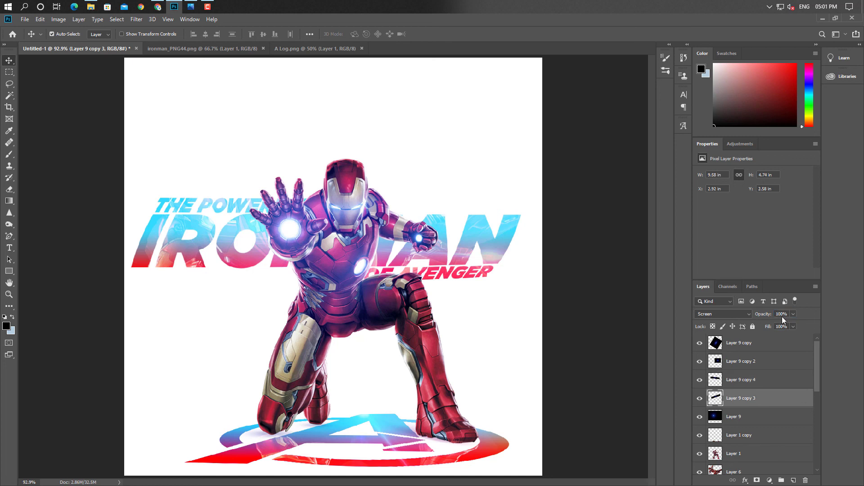
{"action": "type", "text": "70"}
{"action": "key", "text": "Return"}
{"action": "left_click", "coordinate": [627, 372]}
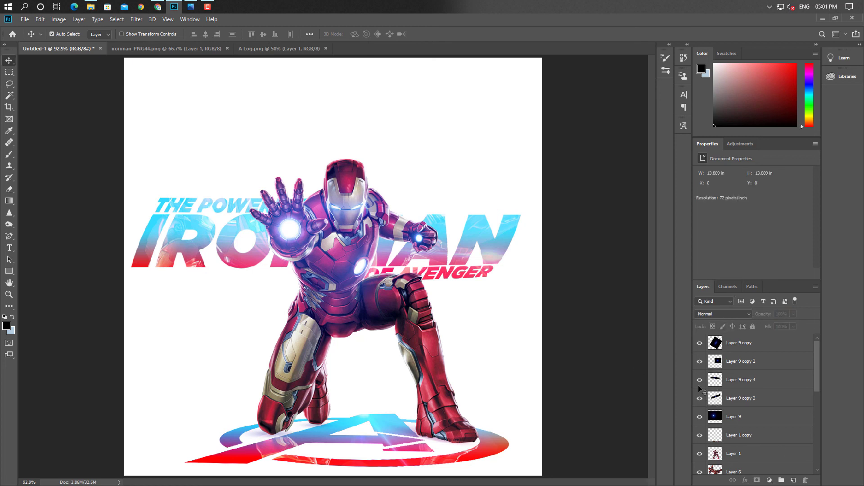
Compare the poster with and without the palm flare, and select Layer 9 to lower its opacity
{"action": "left_click", "coordinate": [700, 419]}
{"action": "left_click", "coordinate": [699, 418]}
{"action": "left_click", "coordinate": [699, 418]}
{"action": "left_click", "coordinate": [700, 418]}
{"action": "left_click", "coordinate": [744, 423]}
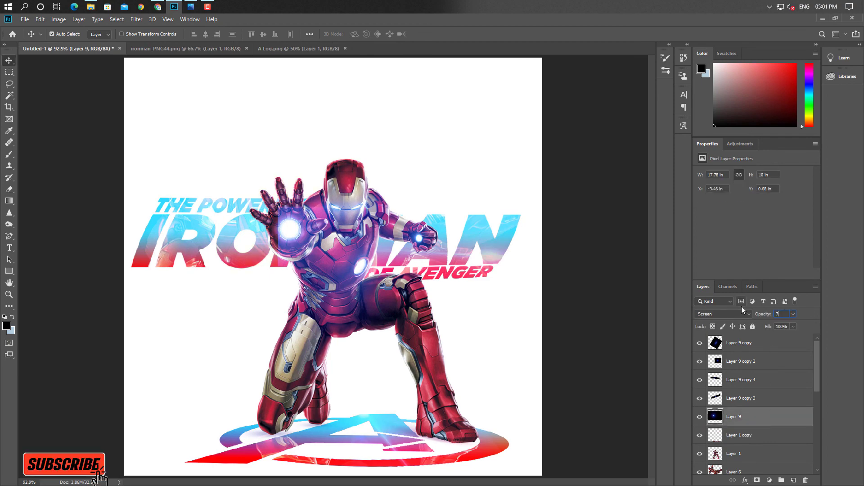